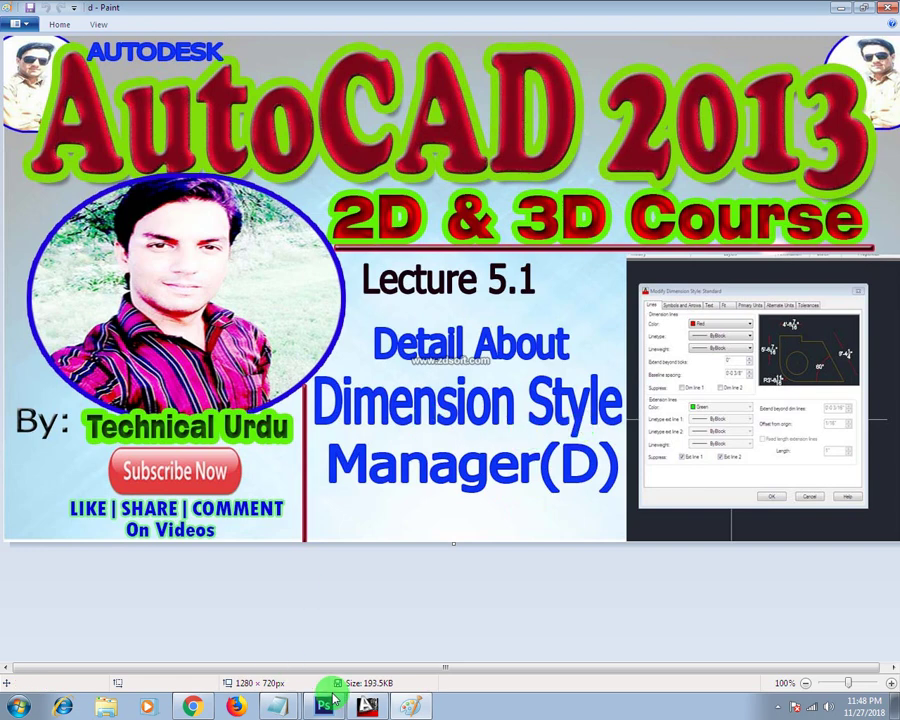
- Minimize the Paint window with the Lecture 5.1 title image and refresh the desktop
left_click(412, 704)
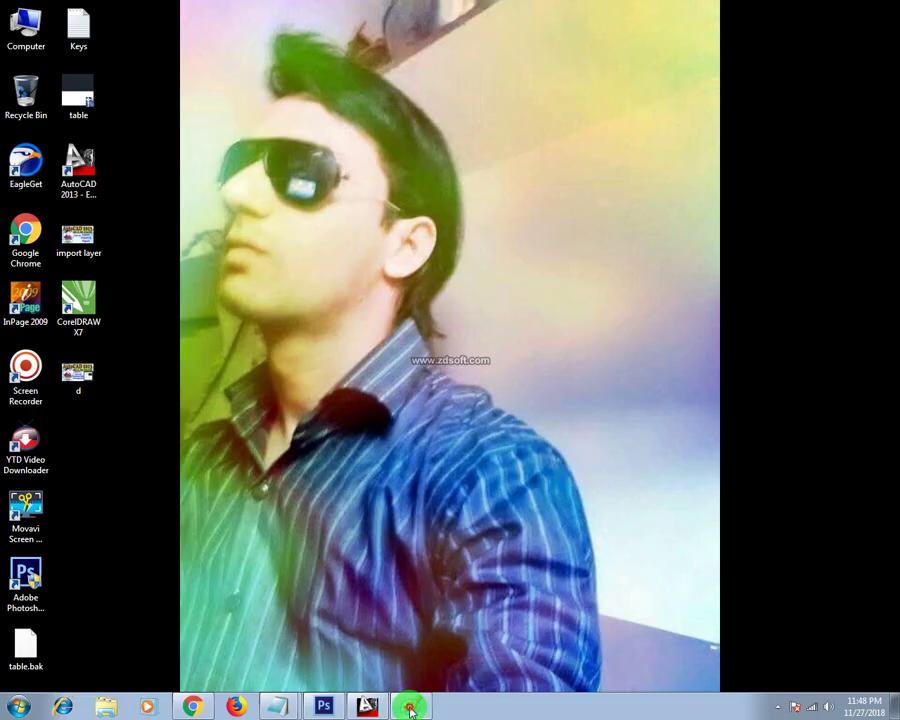
right_click(428, 341)
left_click(459, 382)
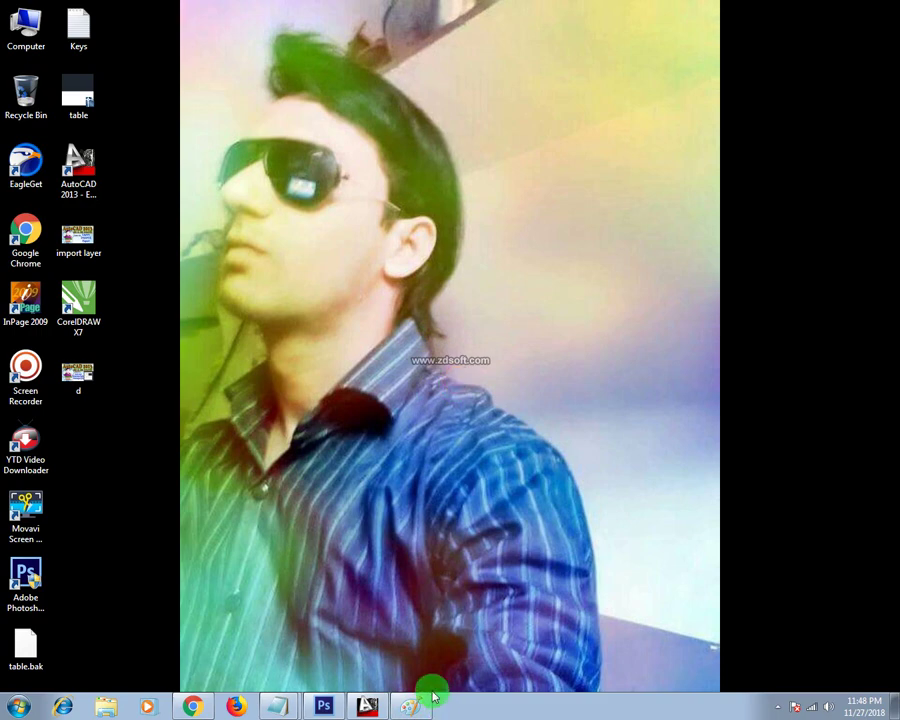
- Restore AutoCAD and zoom and pan so the room floor plan fills the drawing area
left_click(366, 705)
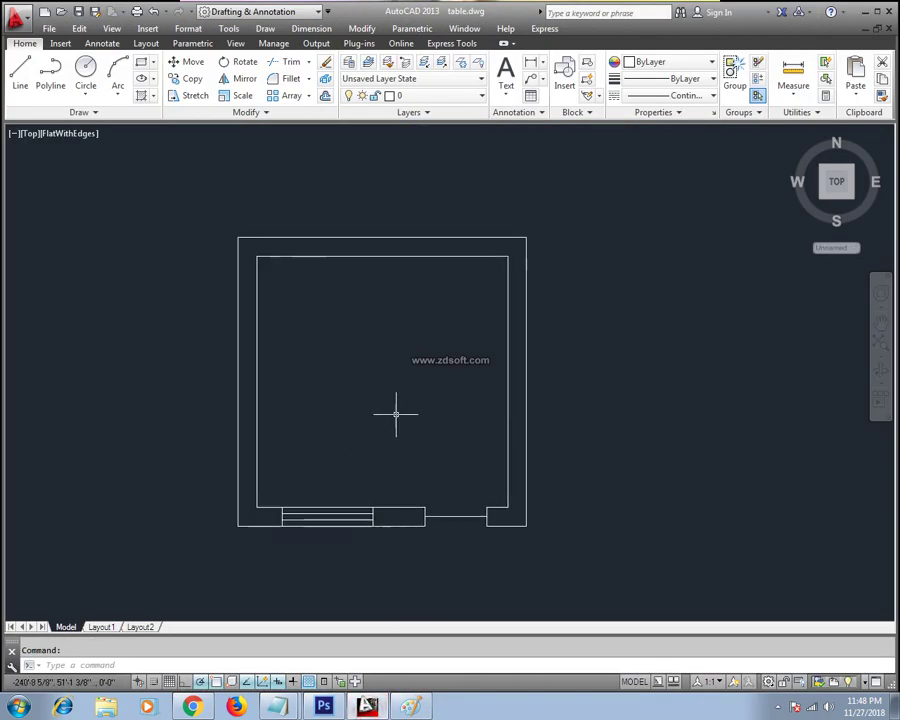
scroll(325, 389, "up", 2)
middle_click_drag(325, 389, 393, 407)
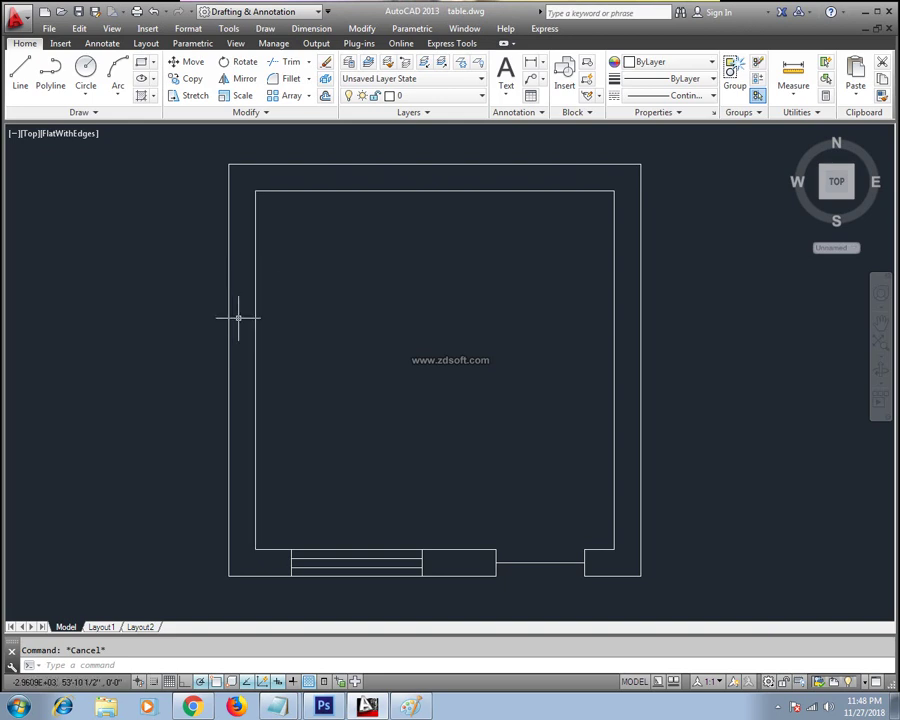
- Place a trial 11'-6" aligned dimension (DAL) along the left wall, left of the room
type("DAL")
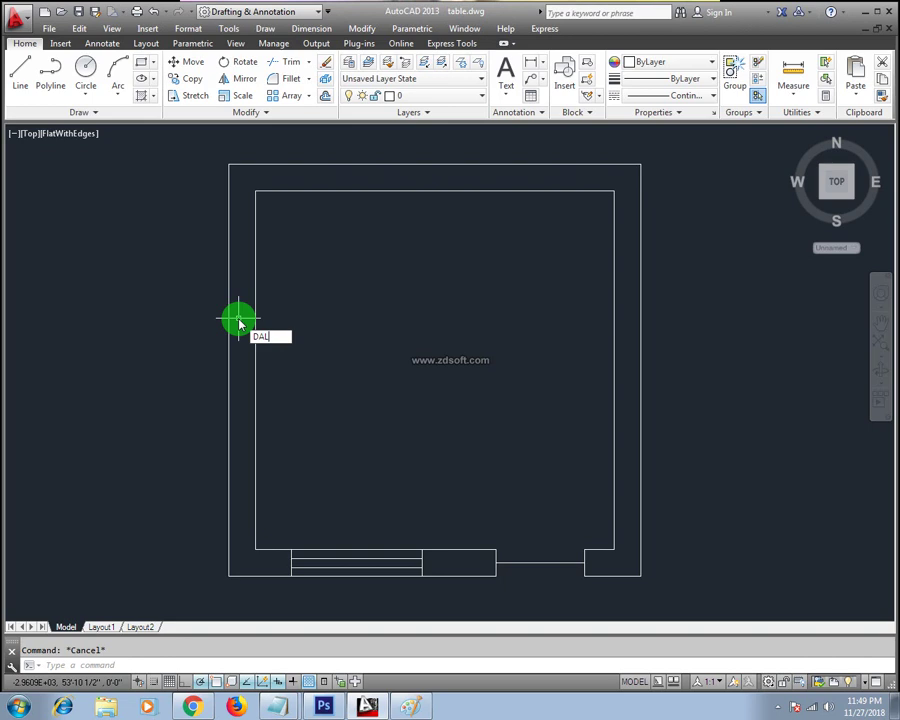
key("Return")
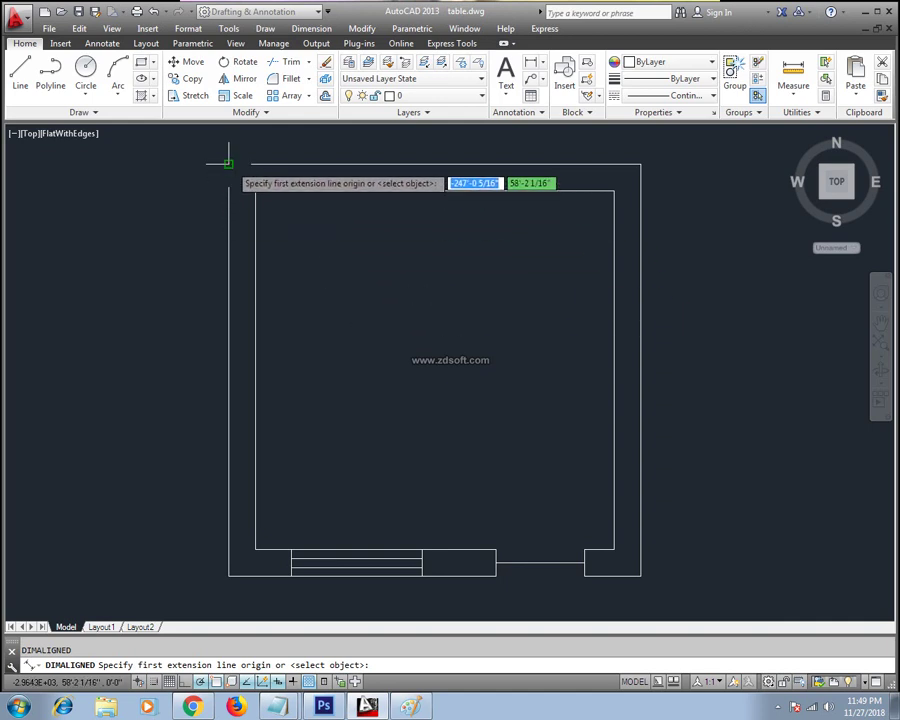
left_click(229, 164)
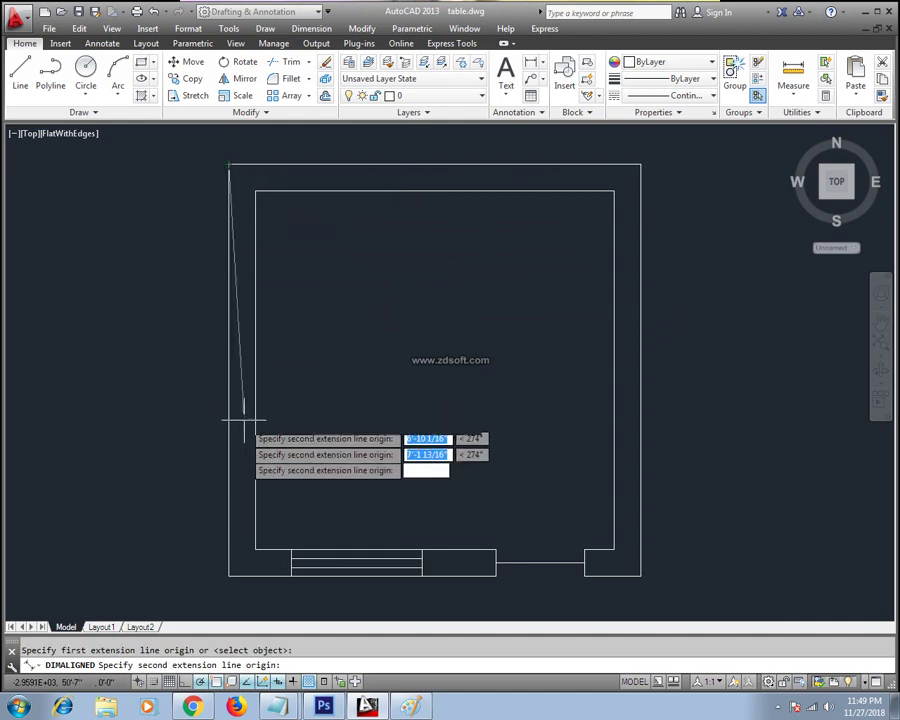
left_click(229, 576)
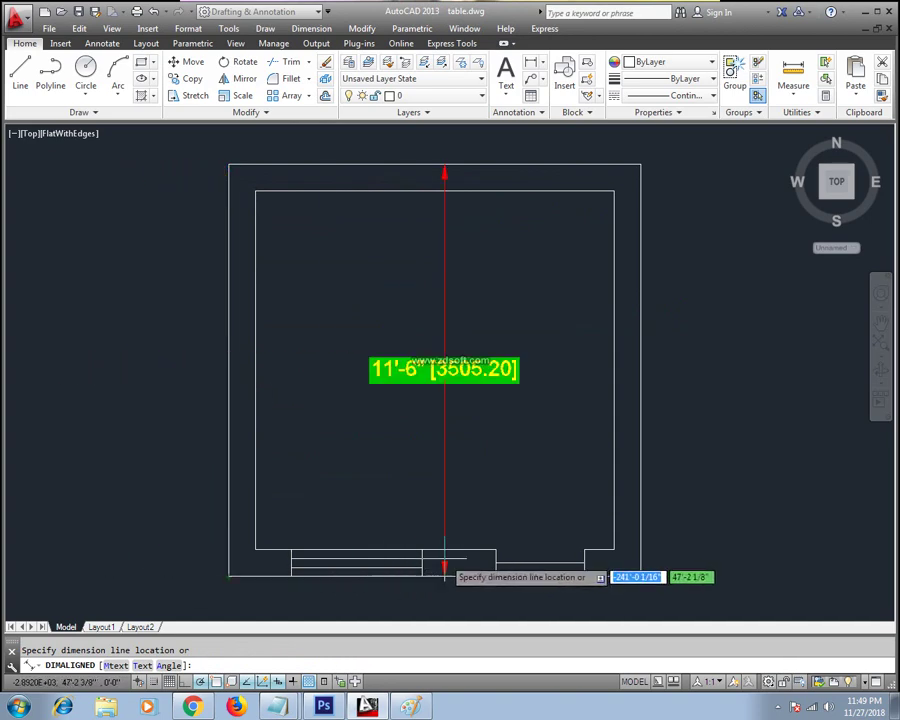
left_click(174, 578)
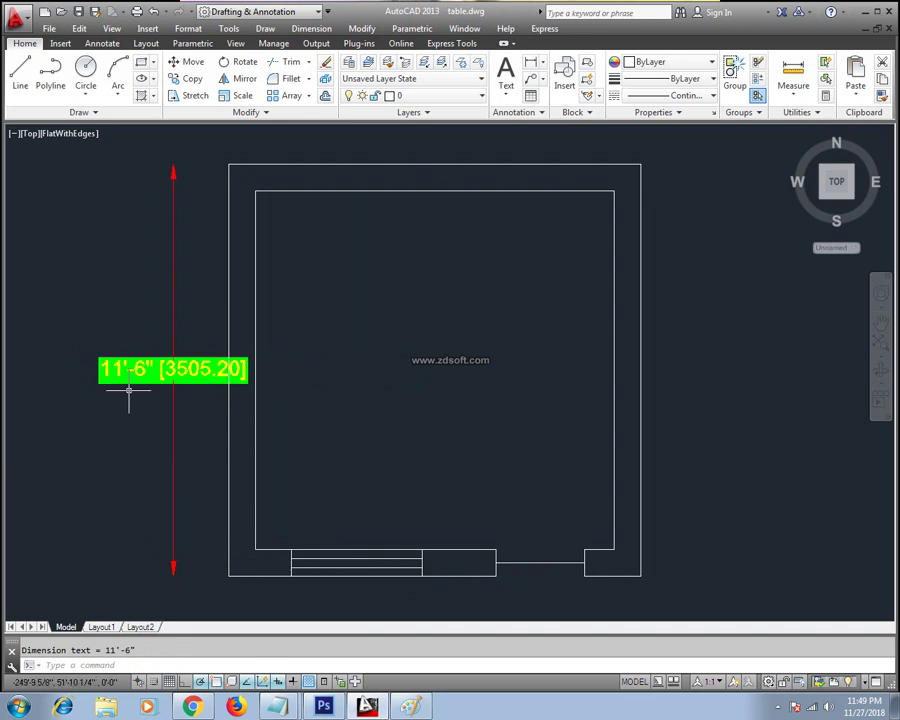
- Erase the trial 11'-6" dimension and start a new DAL aligned dimension
left_click_drag(190, 410, 138, 456)
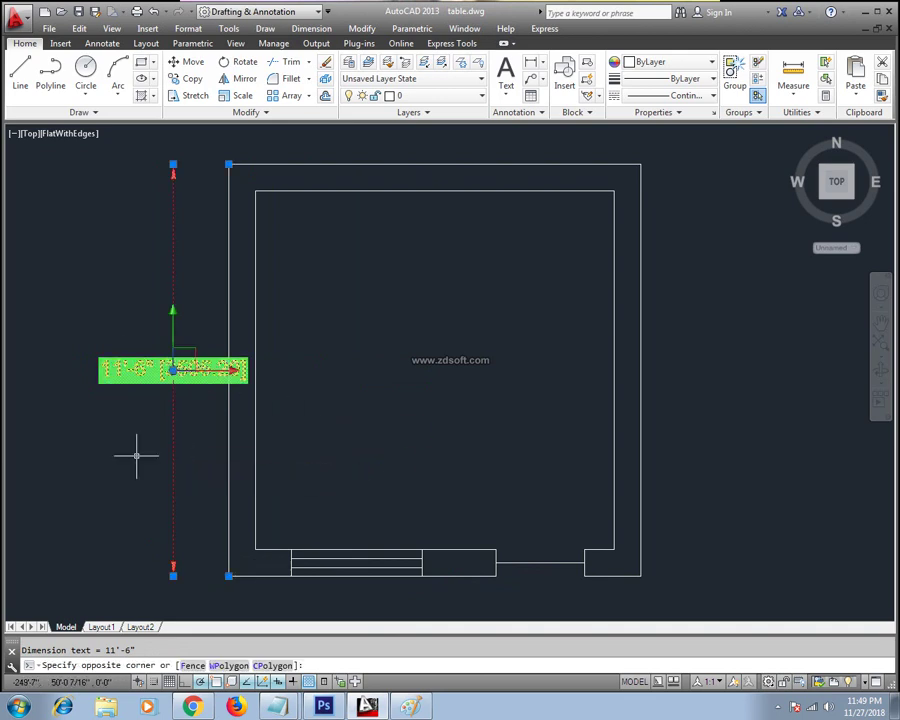
key("Delete")
key("Escape")
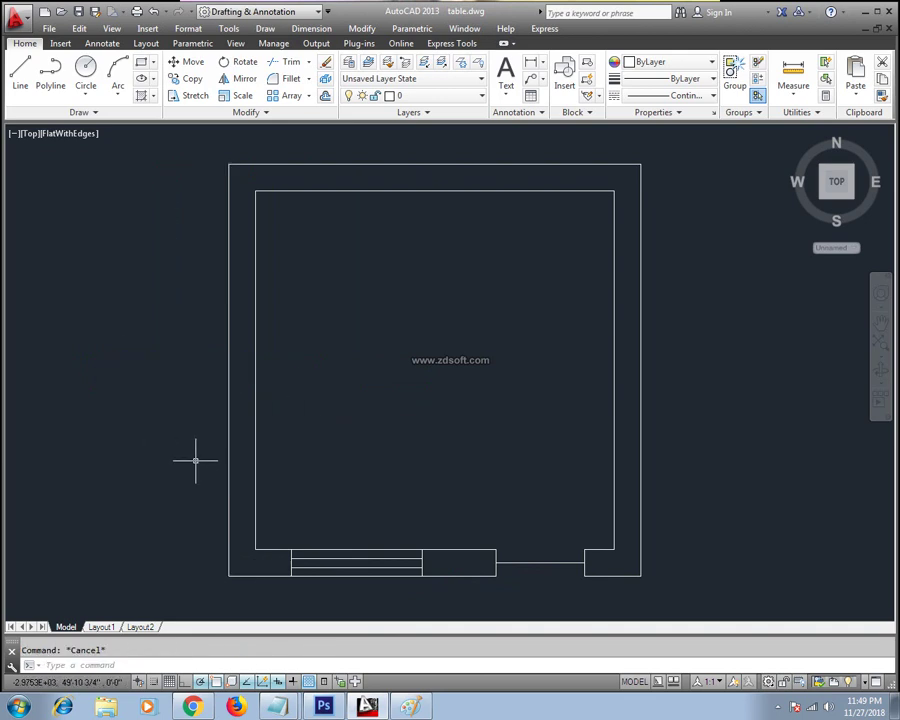
type("dal")
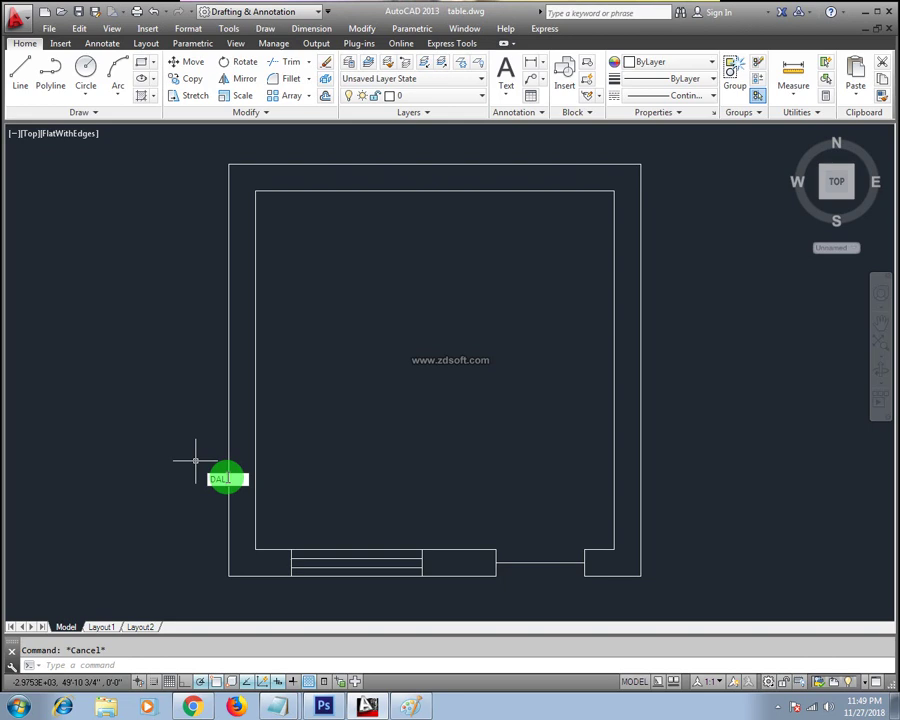
key("Return")
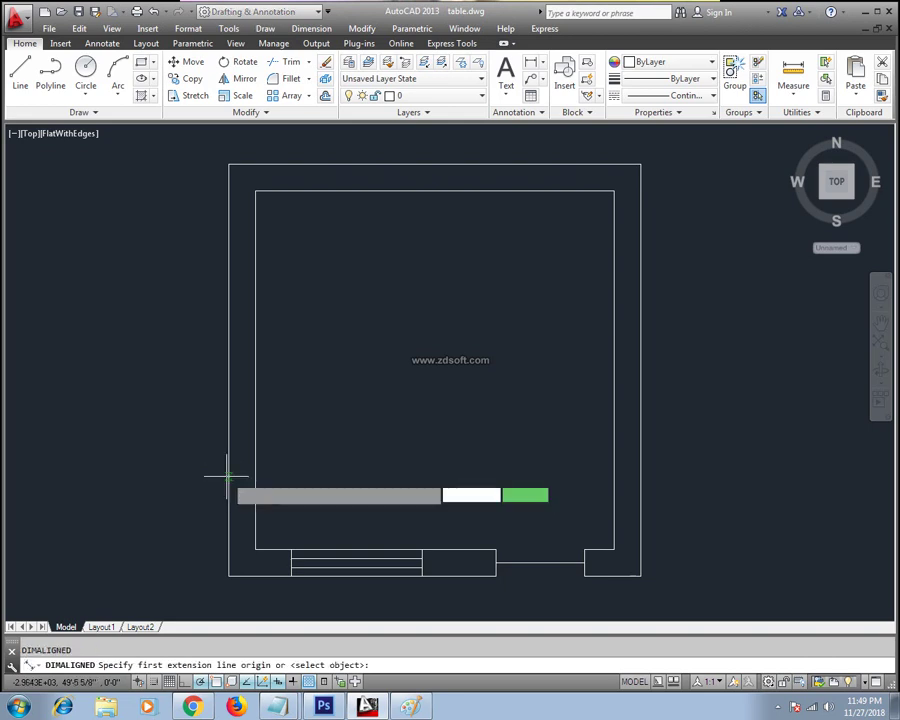
- Dimension the outer top wall at 11'-6", placed above the room
key("Return")
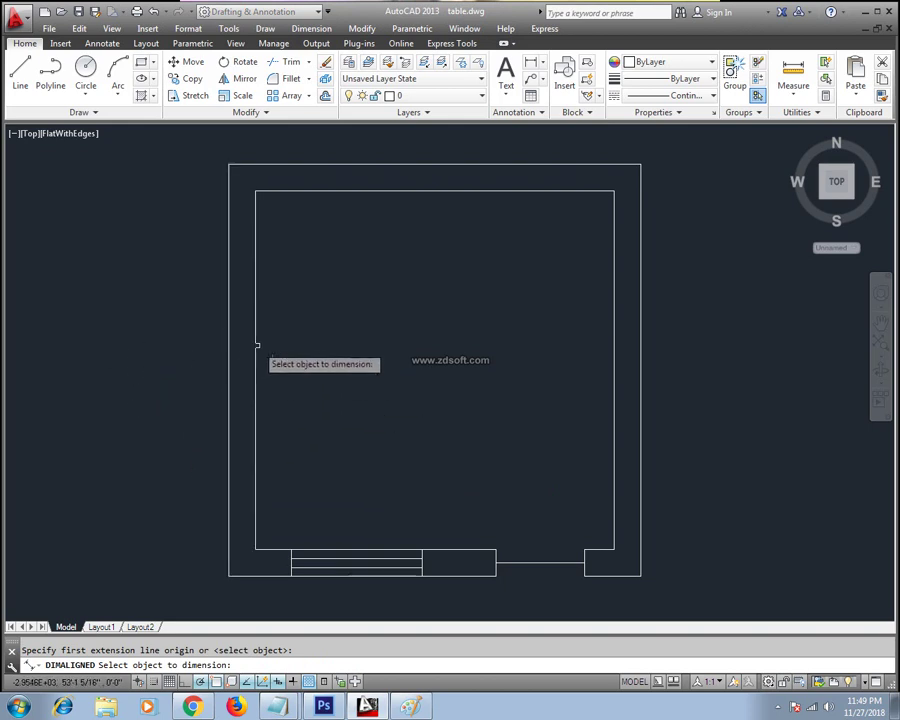
left_click(372, 163)
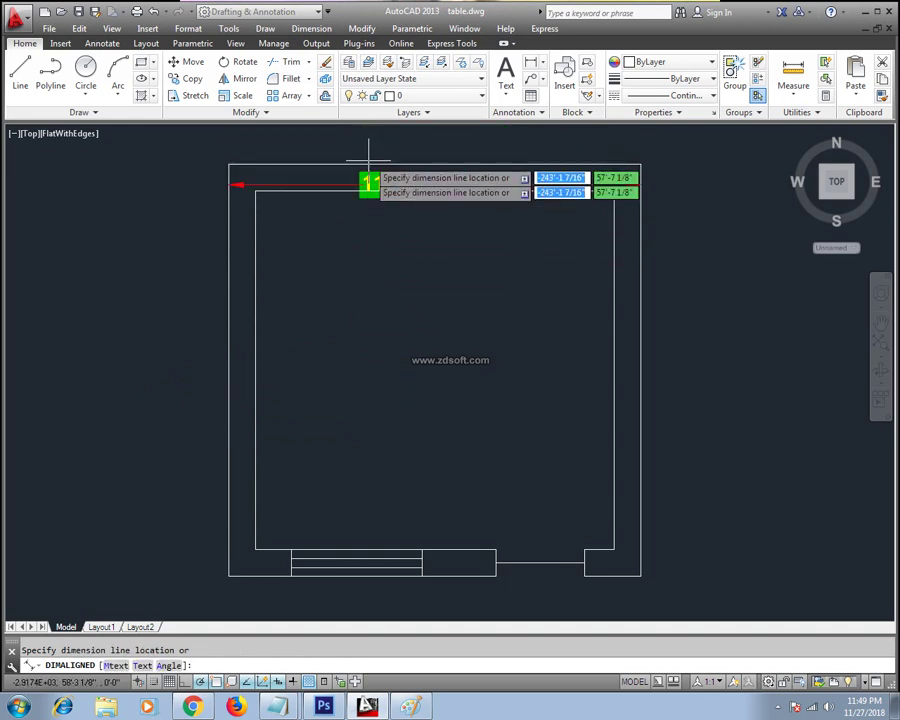
middle_click_drag(362, 180, 362, 240)
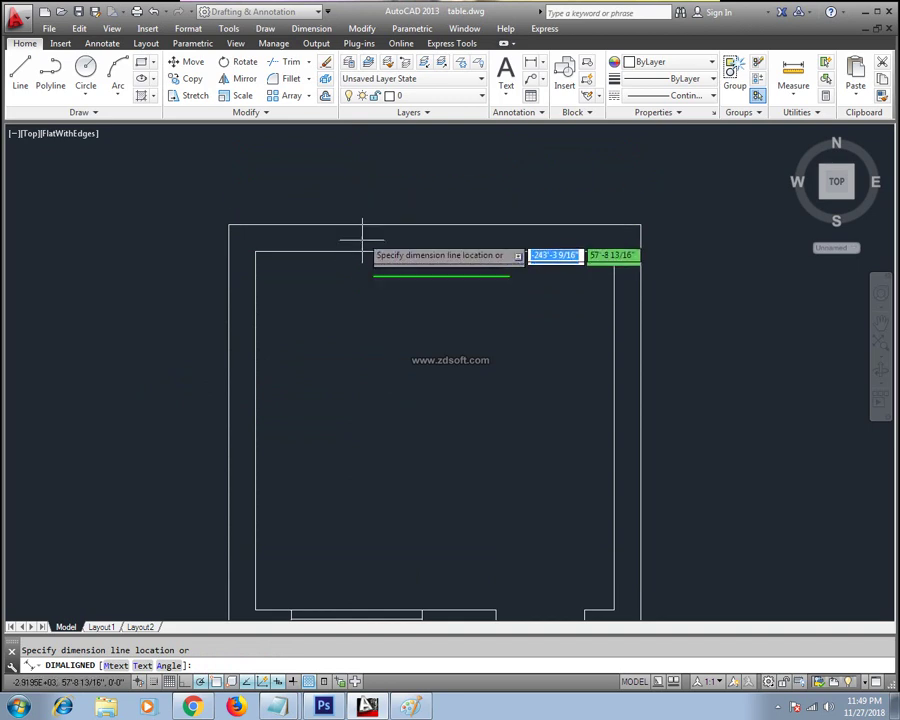
left_click(371, 192)
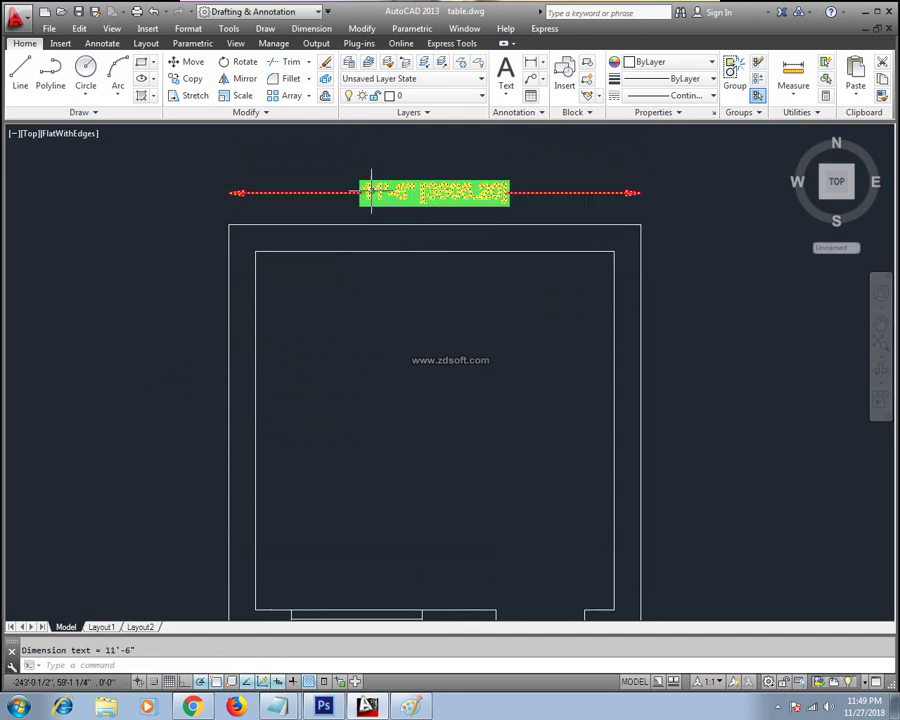
middle_click_drag(321, 287, 336, 344)
- Dimension the outer left wall at 11'-6", placed to the left of the room
type("da")
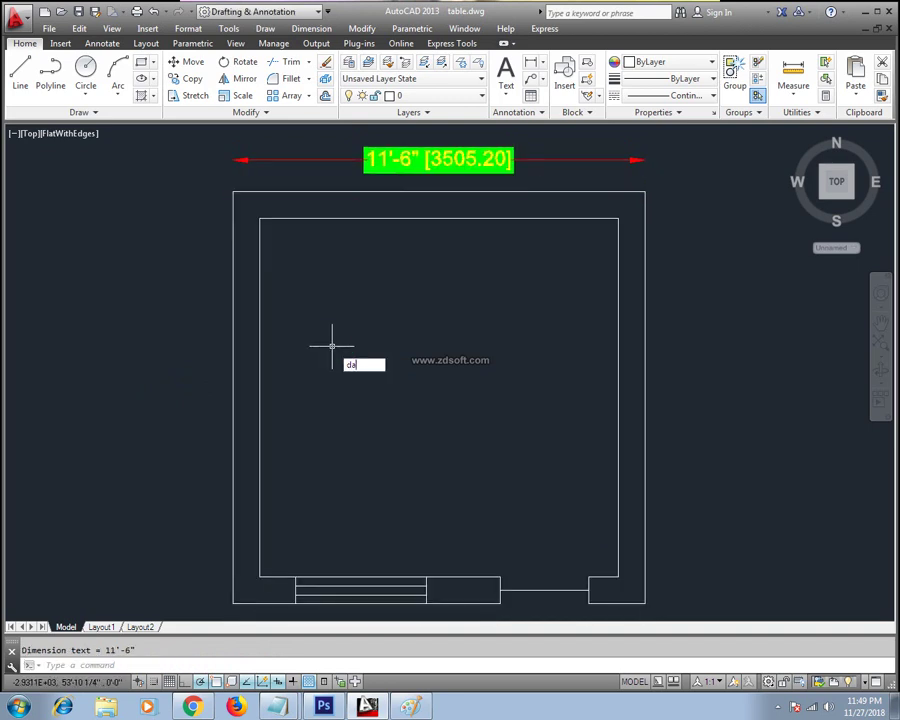
type("l")
key("Return")
key("Return")
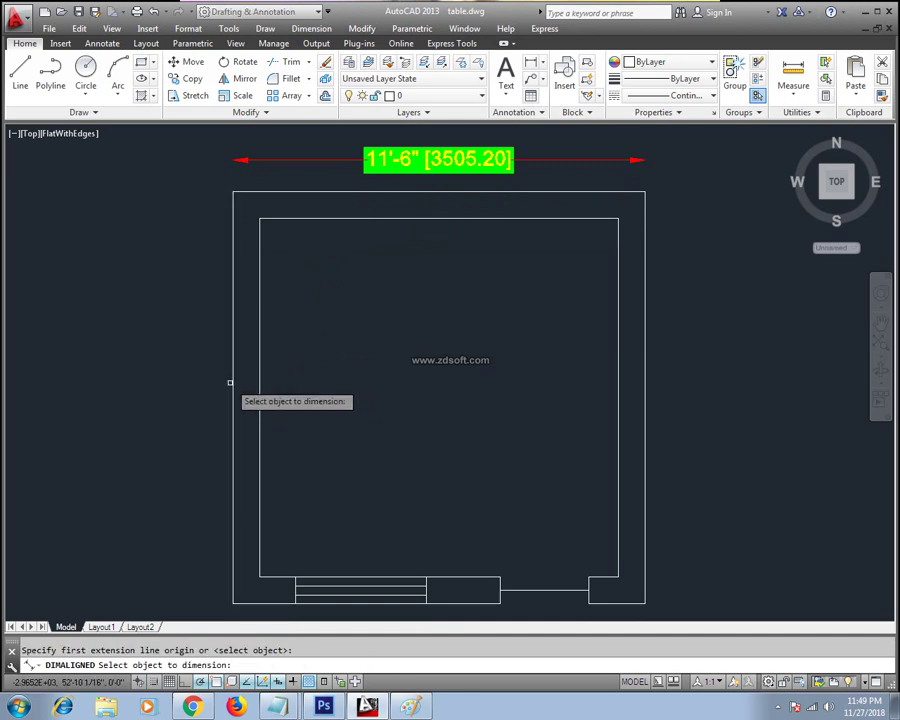
left_click(230, 381)
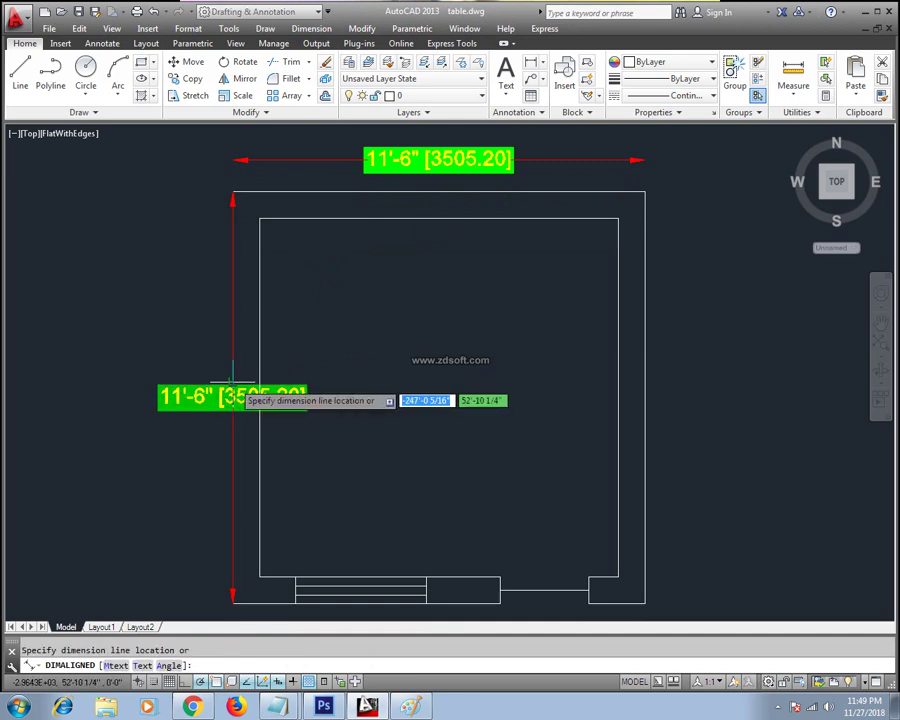
left_click(162, 392)
key("Escape")
middle_click_drag(312, 378, 348, 358)
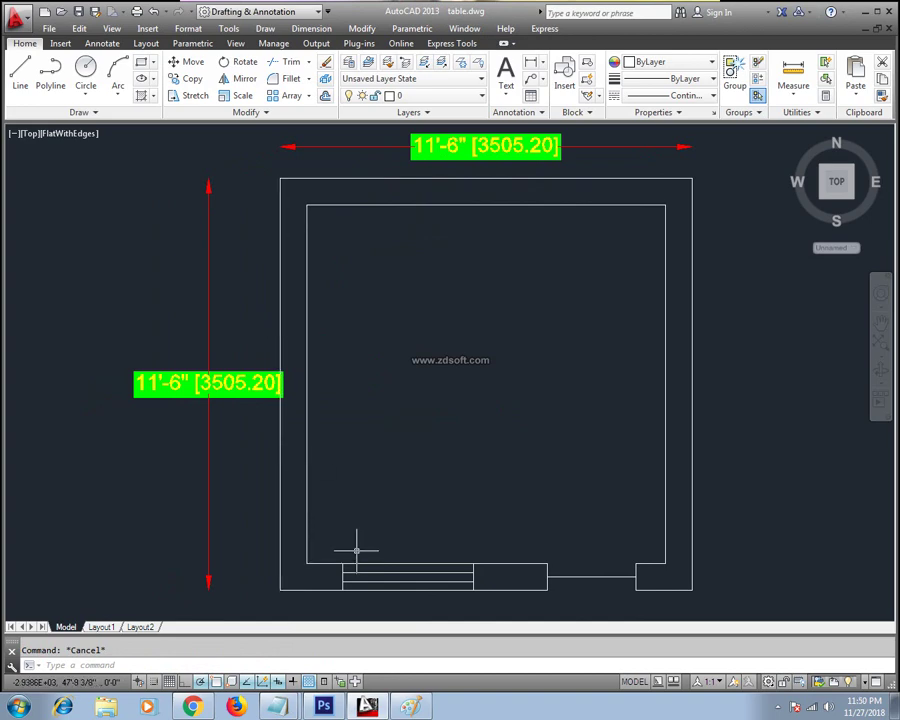
- Run DIMSTYLE, select the Standard style and open it for modification
type("d")
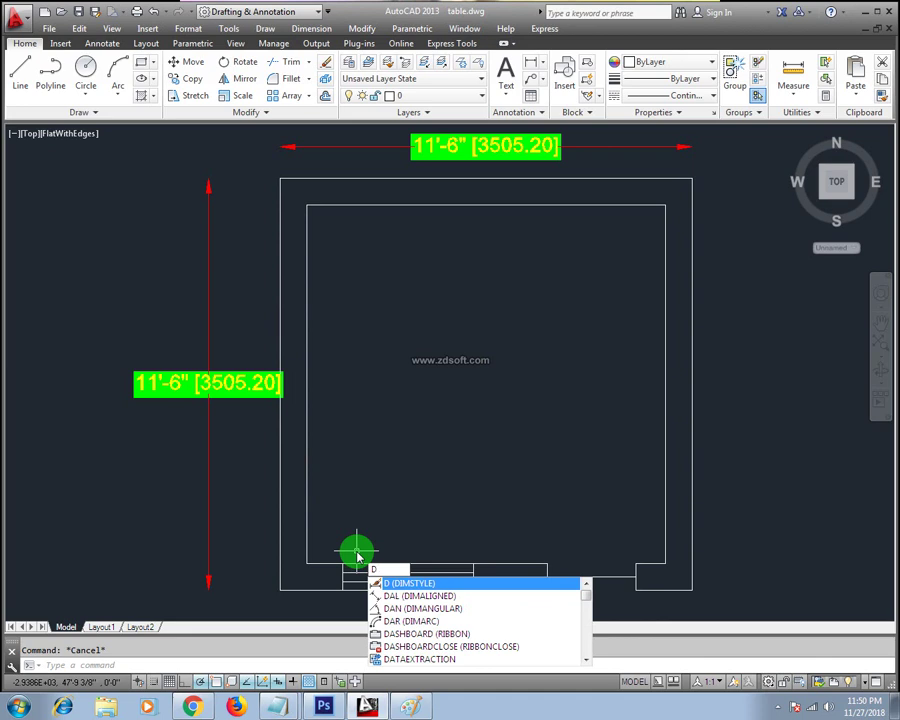
left_click(420, 586)
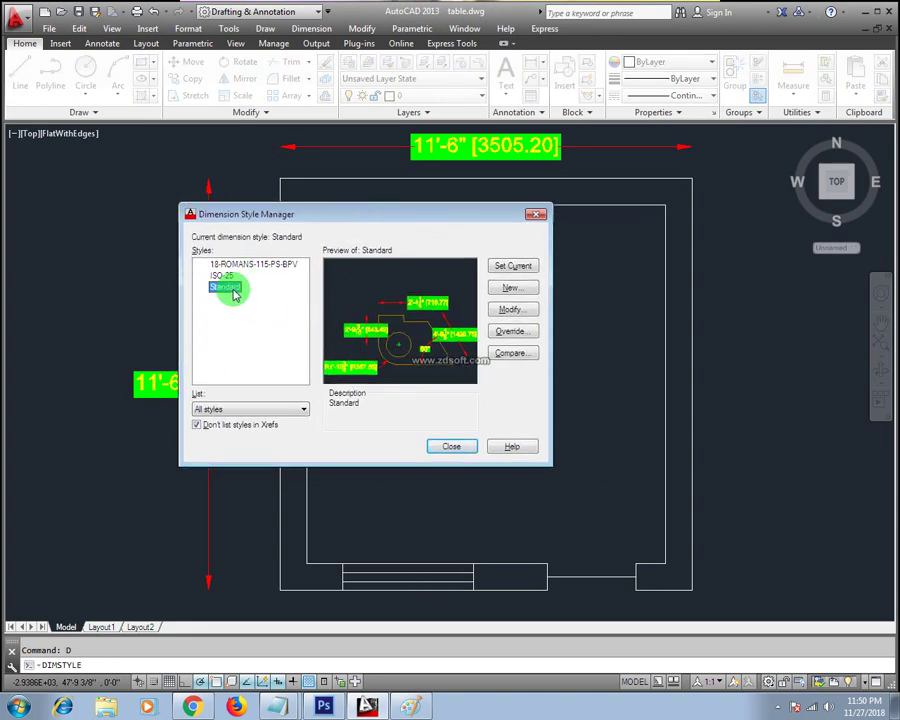
left_click(518, 291)
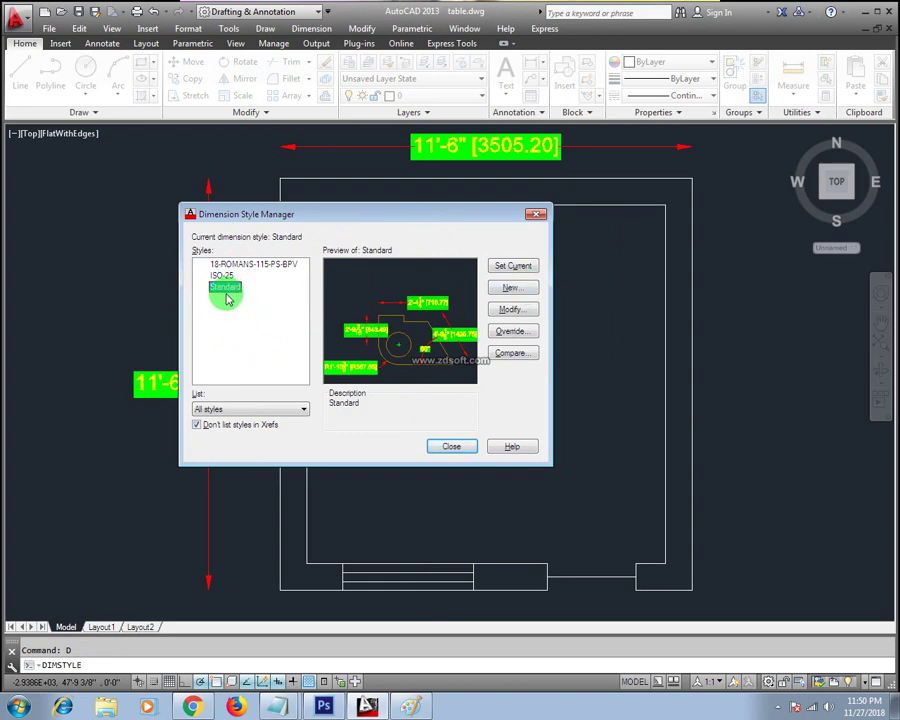
left_click(511, 312)
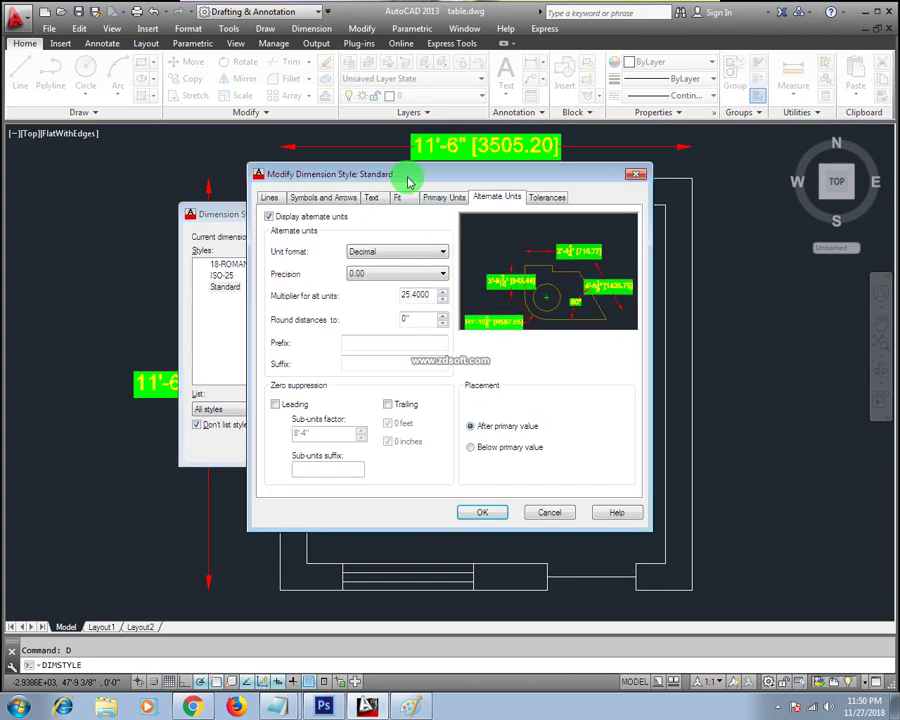
- On the Lines tab, uncheck Suppress Ext line 1 and Ext line 2, then confirm with OK
left_click_drag(408, 177, 398, 135)
left_click(258, 157)
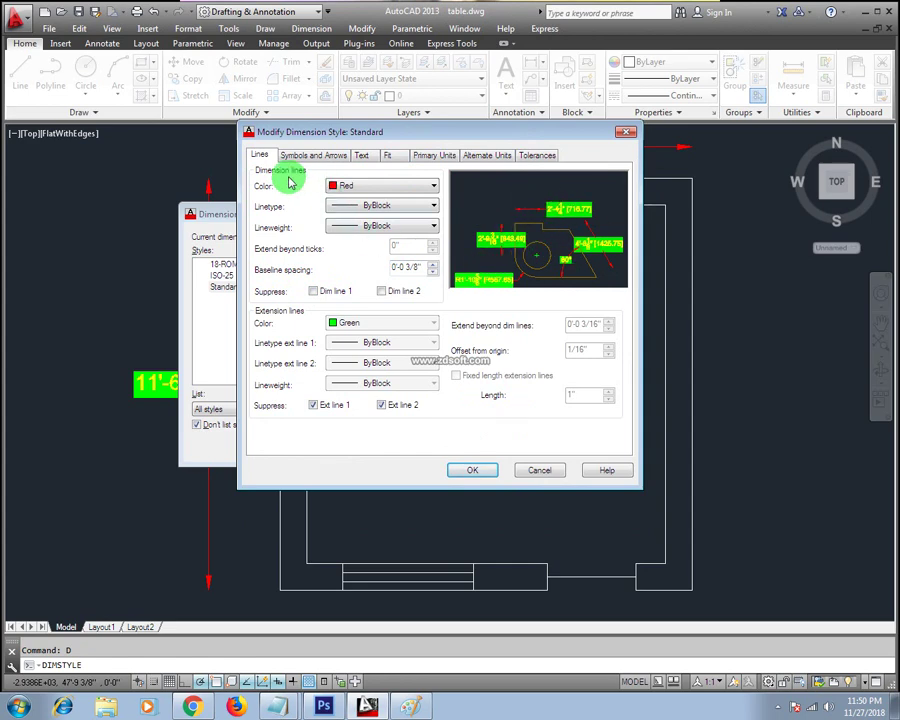
left_click(265, 158)
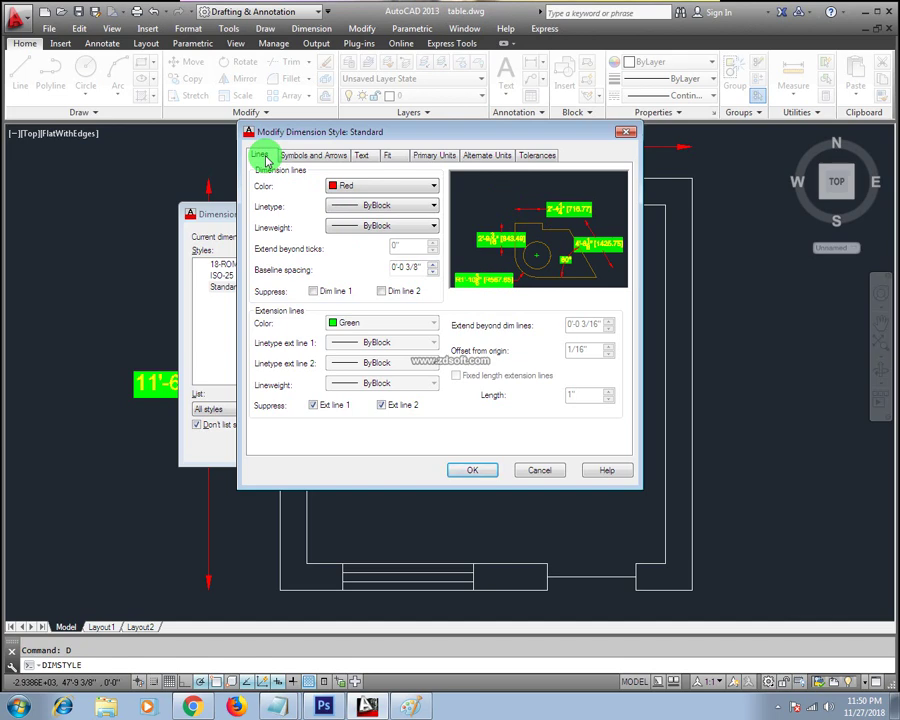
left_click(314, 406)
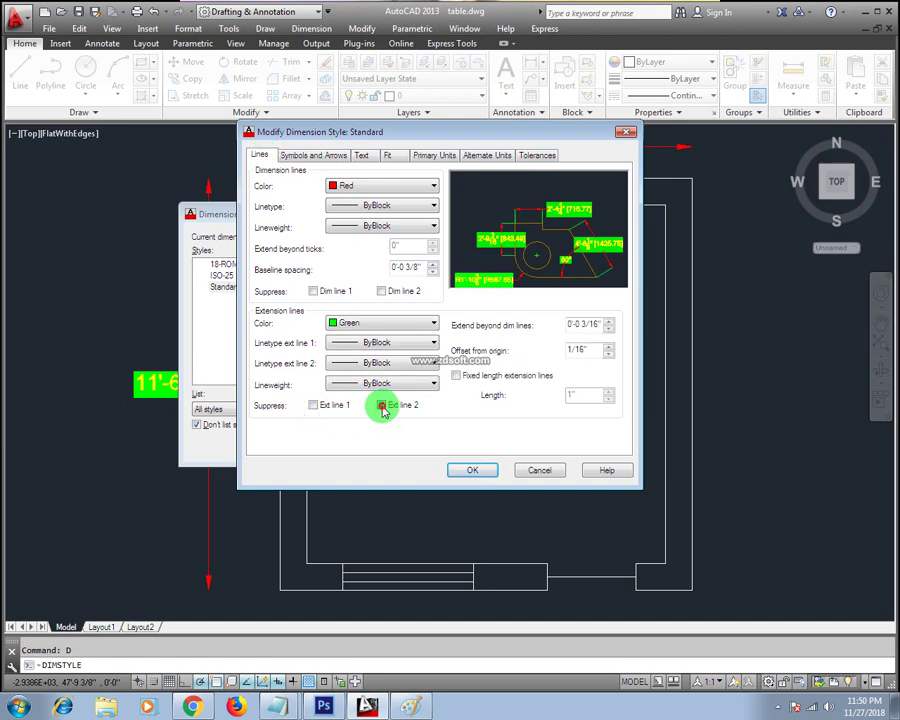
left_click(382, 406)
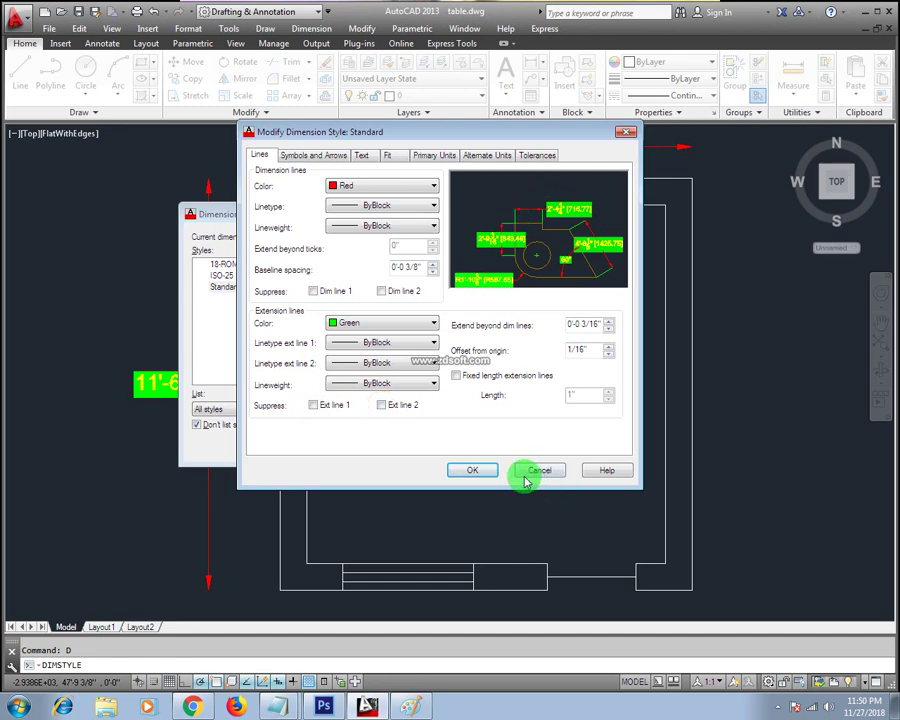
left_click(483, 477)
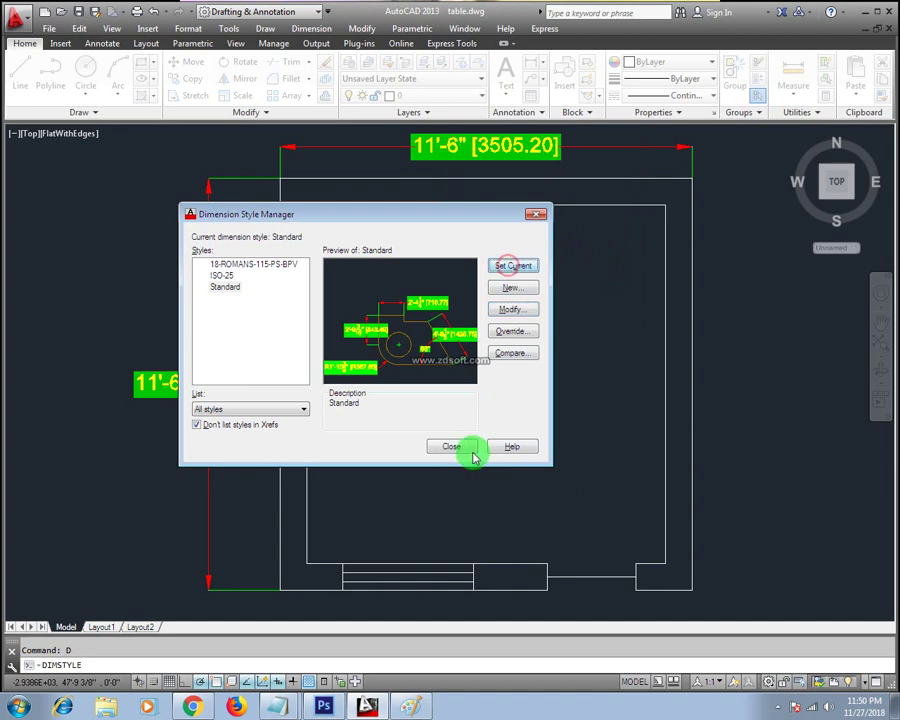
- Close the style manager, then select and deselect the two 11'-6" dimensions to inspect them
left_click(460, 444)
middle_click_drag(249, 207, 243, 227)
left_click(237, 207)
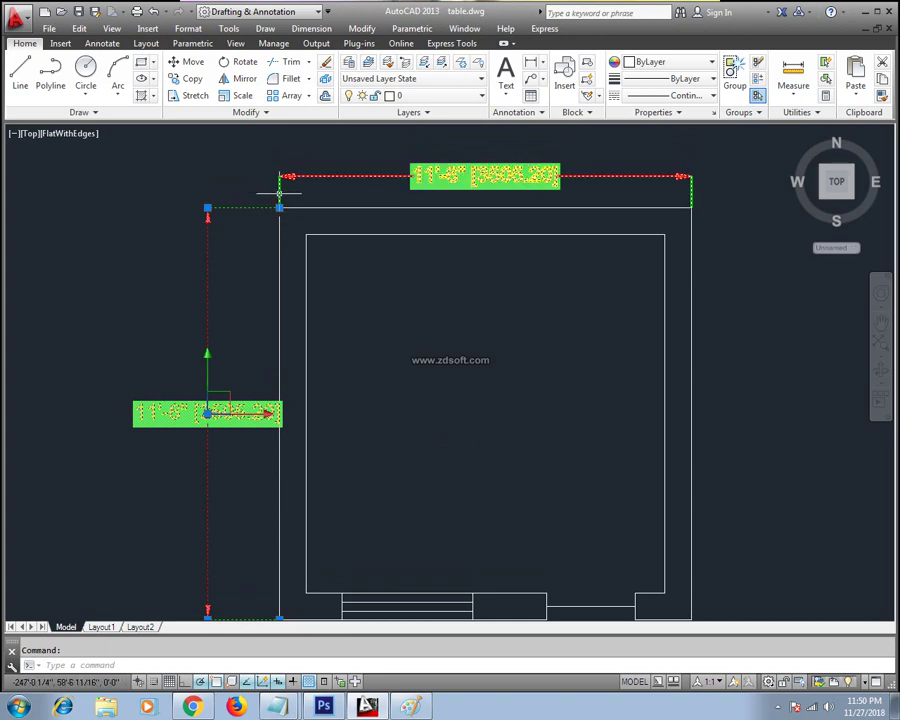
left_click(653, 176)
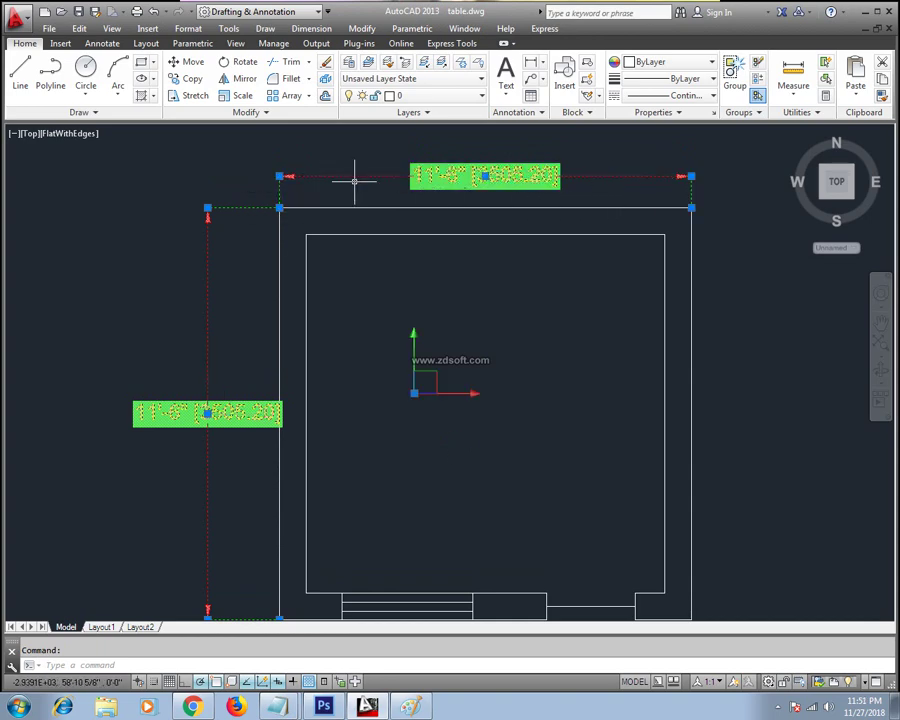
key("Escape")
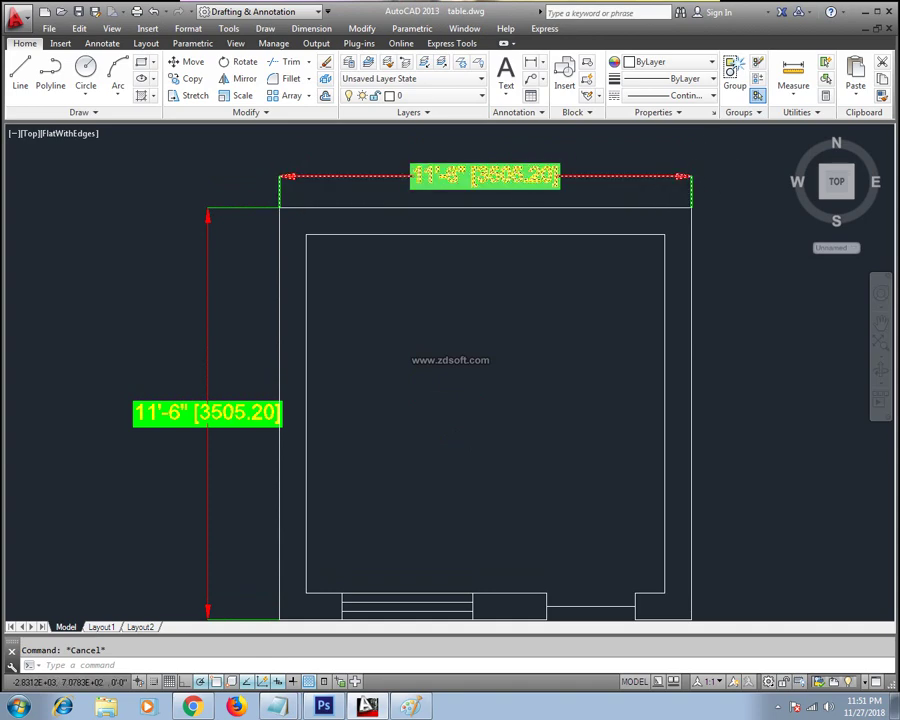
left_click(279, 195)
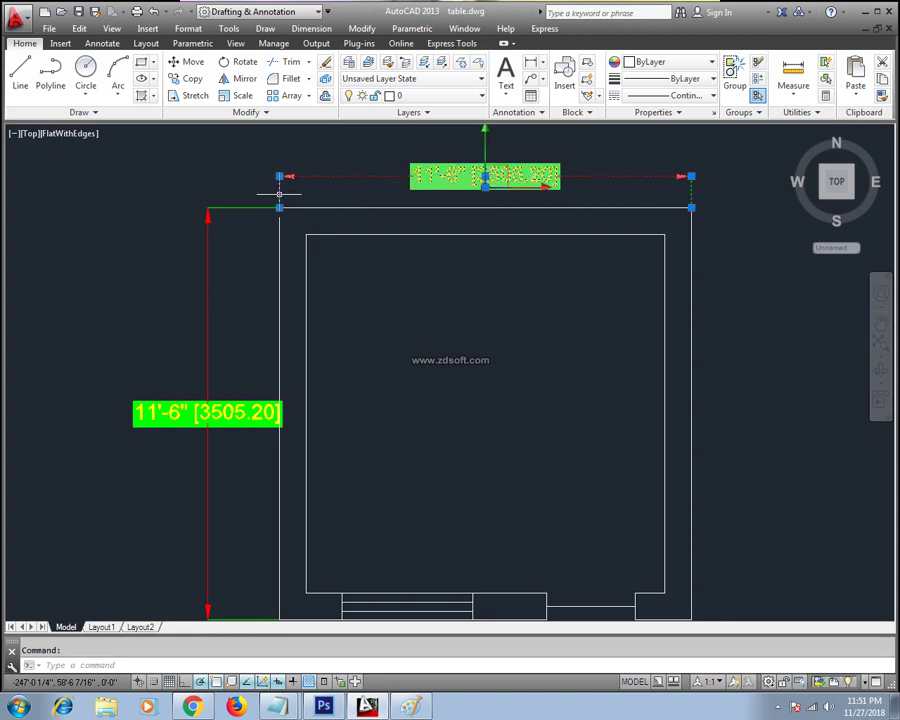
key("Escape")
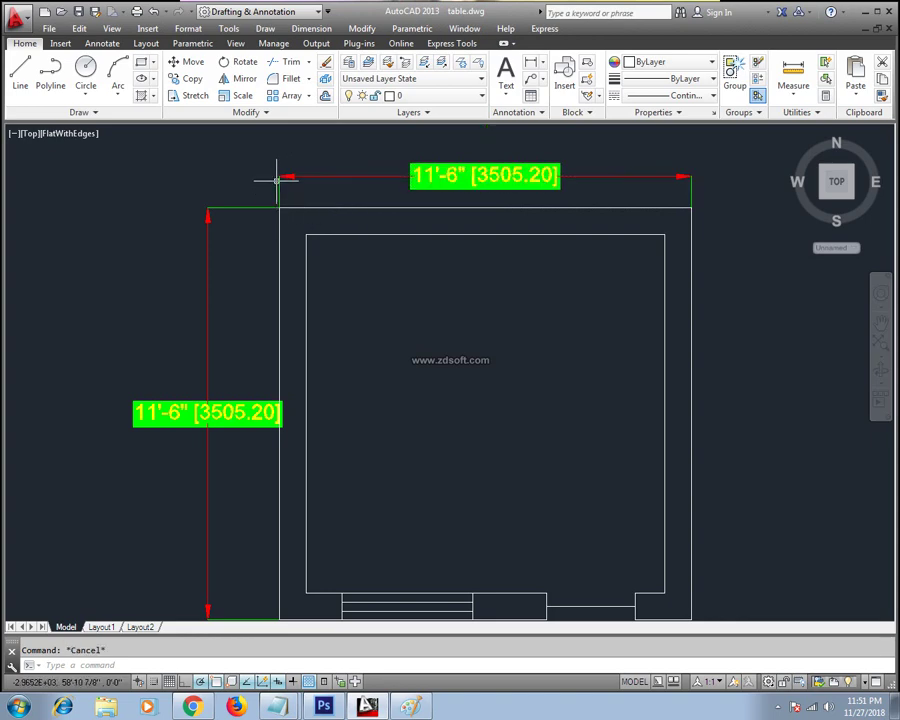
- Reopen the Standard style's Lines settings and set the dimension line colour to Yellow
type("d")
key("Return")
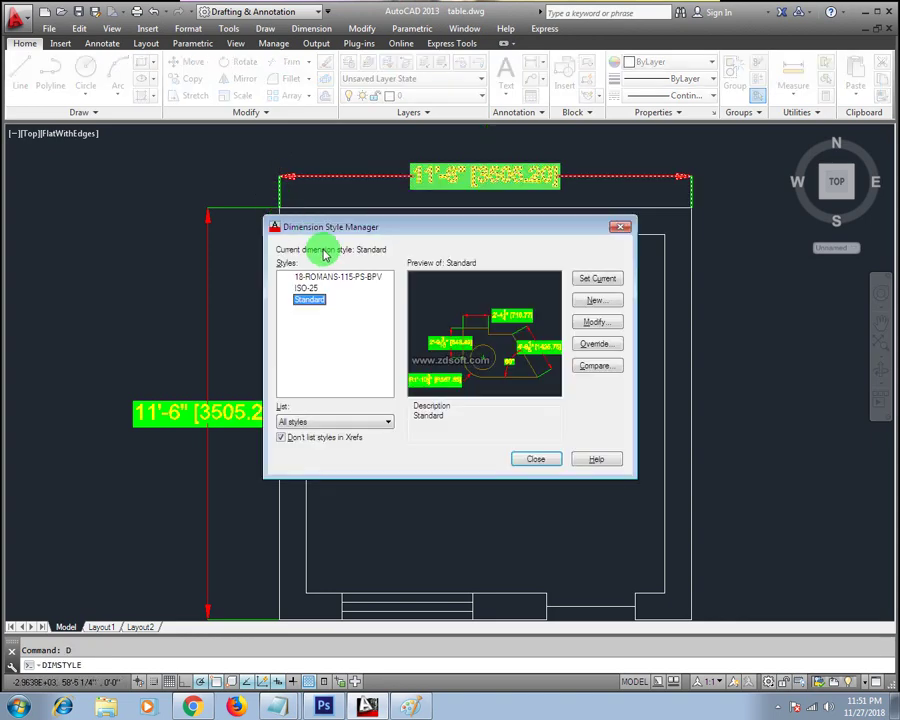
left_click(598, 322)
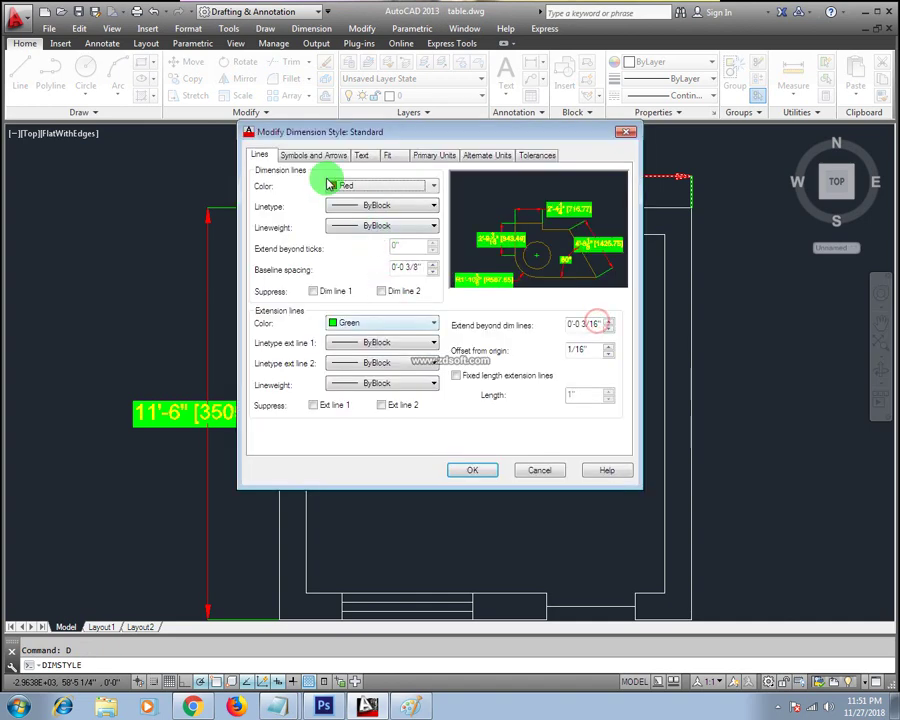
left_click(250, 150)
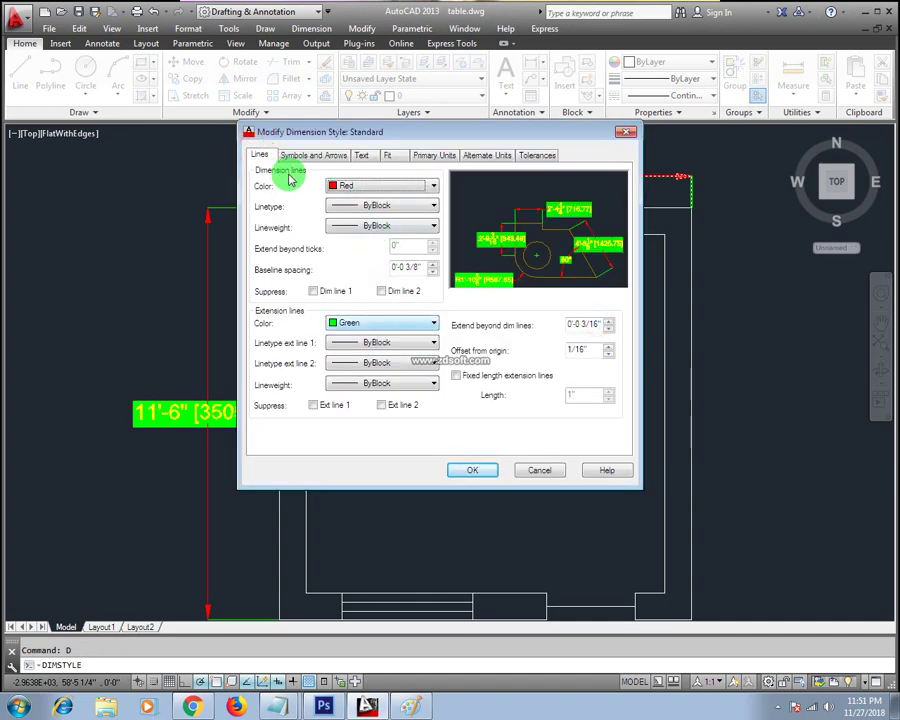
left_click(349, 194)
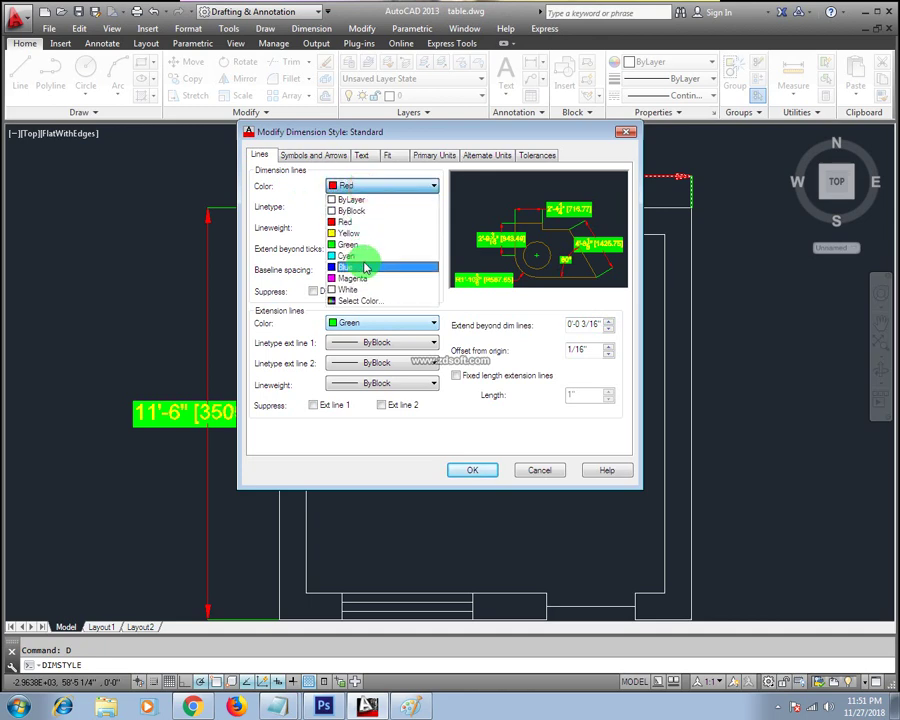
left_click(352, 233)
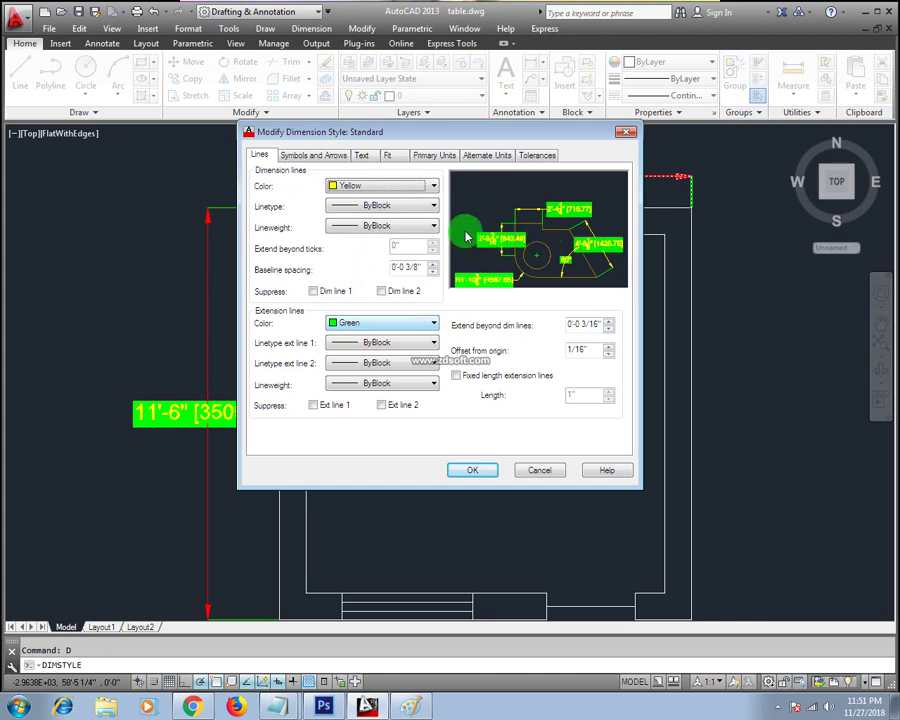
- Set the dimension linetype to ByLayer, leaving the lineweight at ByBlock
left_click(360, 205)
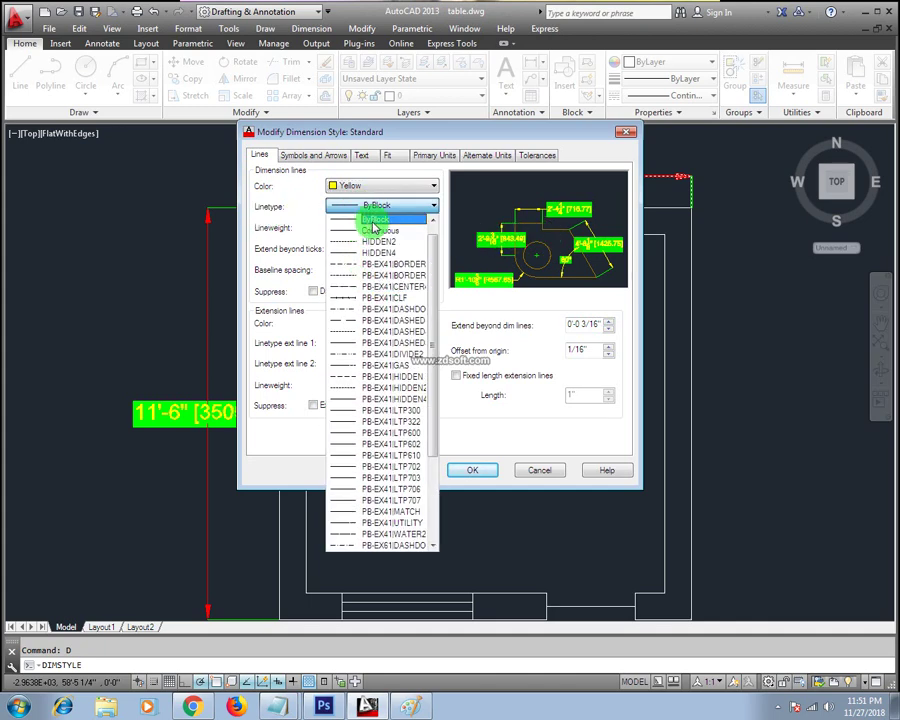
left_click_drag(433, 291, 433, 458)
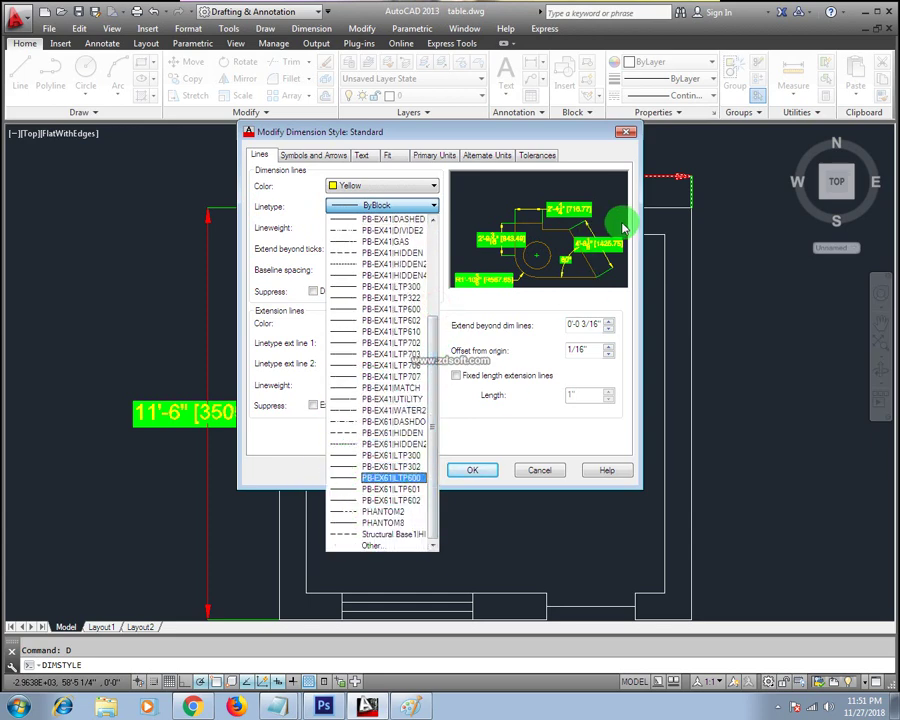
left_click(350, 431)
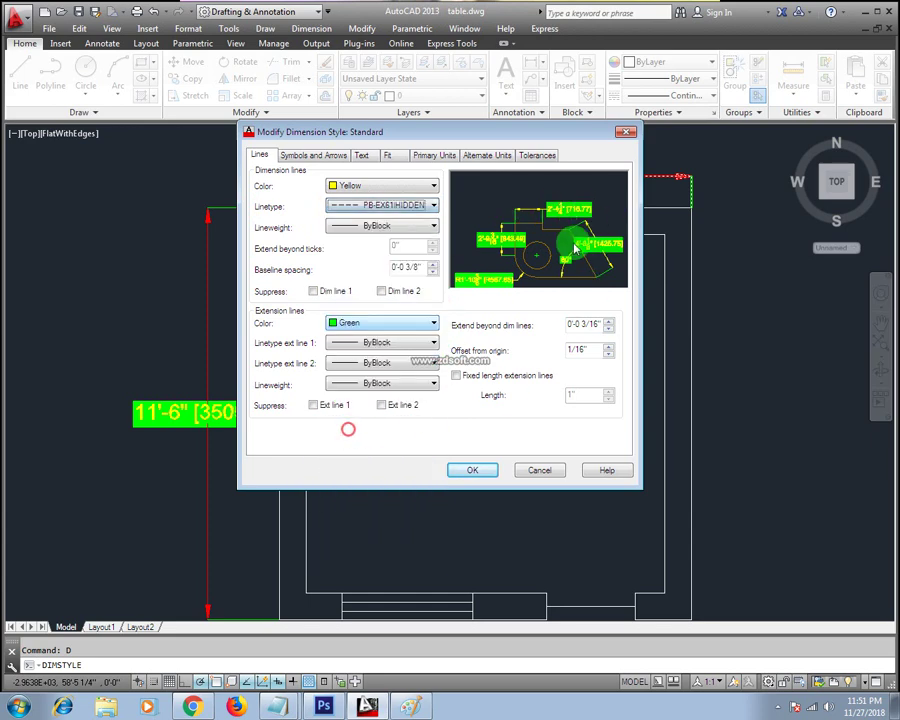
left_click(431, 205)
left_click(436, 237)
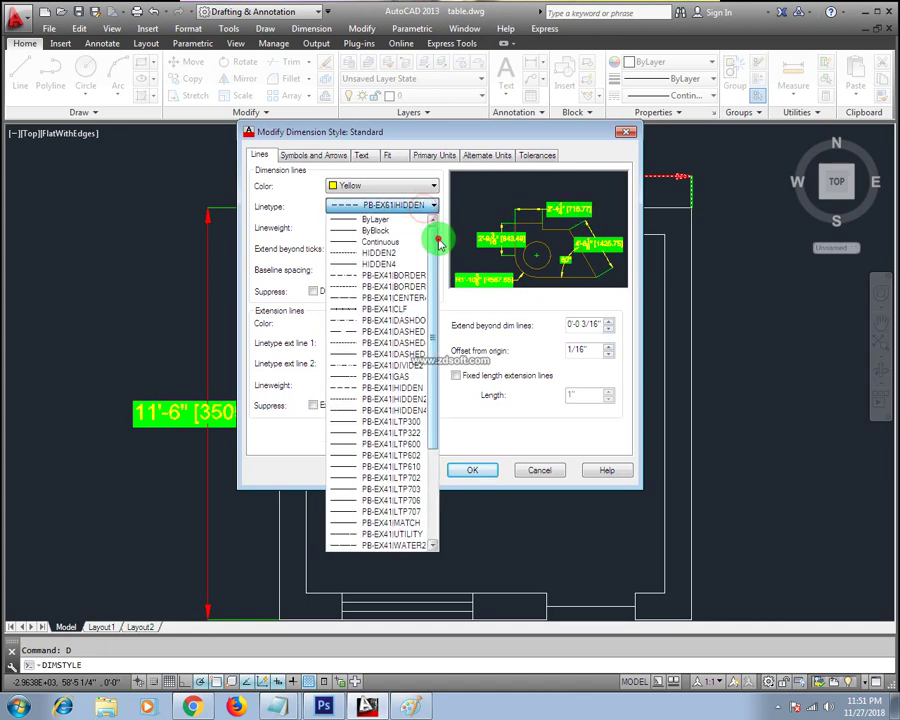
left_click(372, 220)
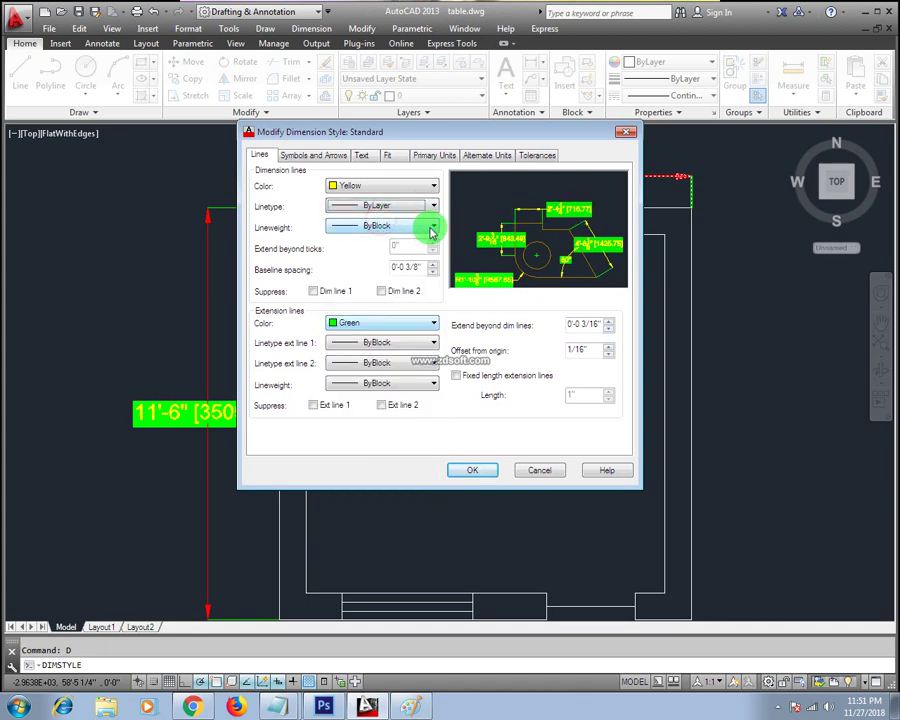
left_click(281, 230)
left_click(408, 226)
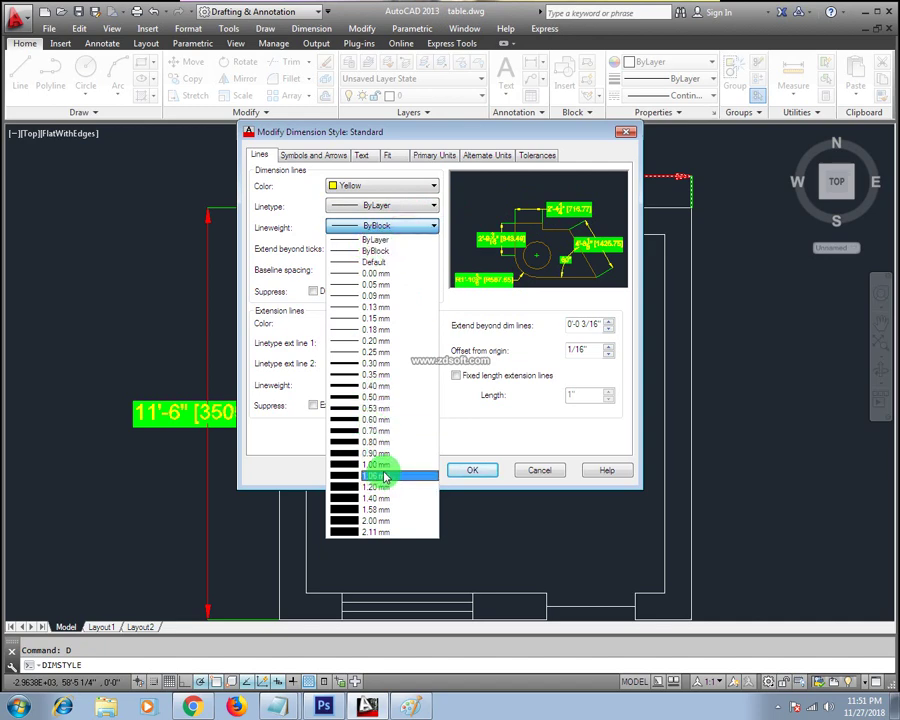
left_click(415, 225)
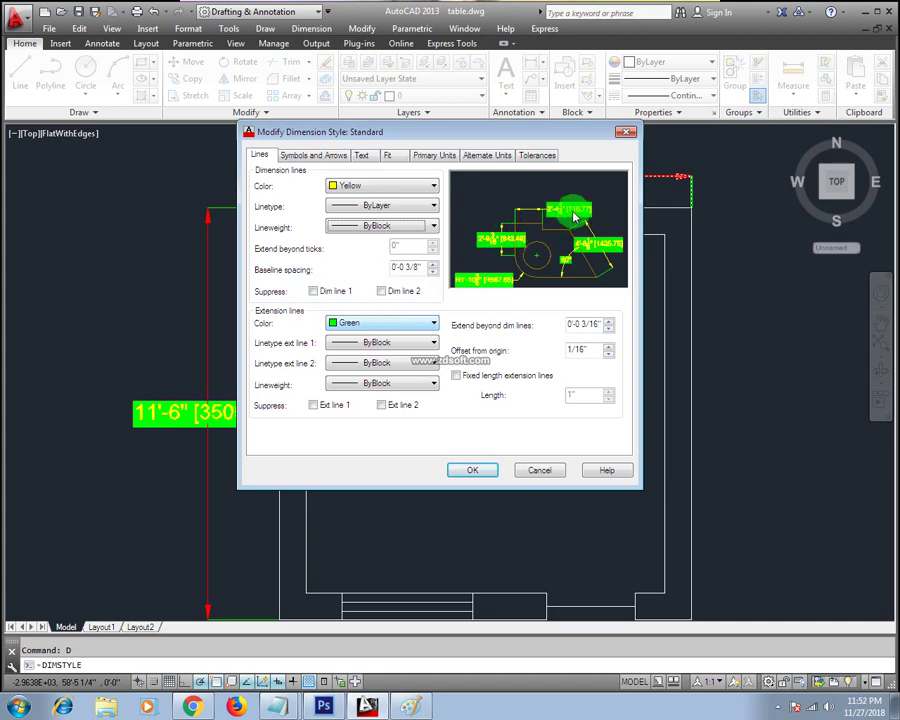
- Toggle Suppress Dim line 1 and 2 on, then back off, keeping dimension lines visible
left_click(314, 292)
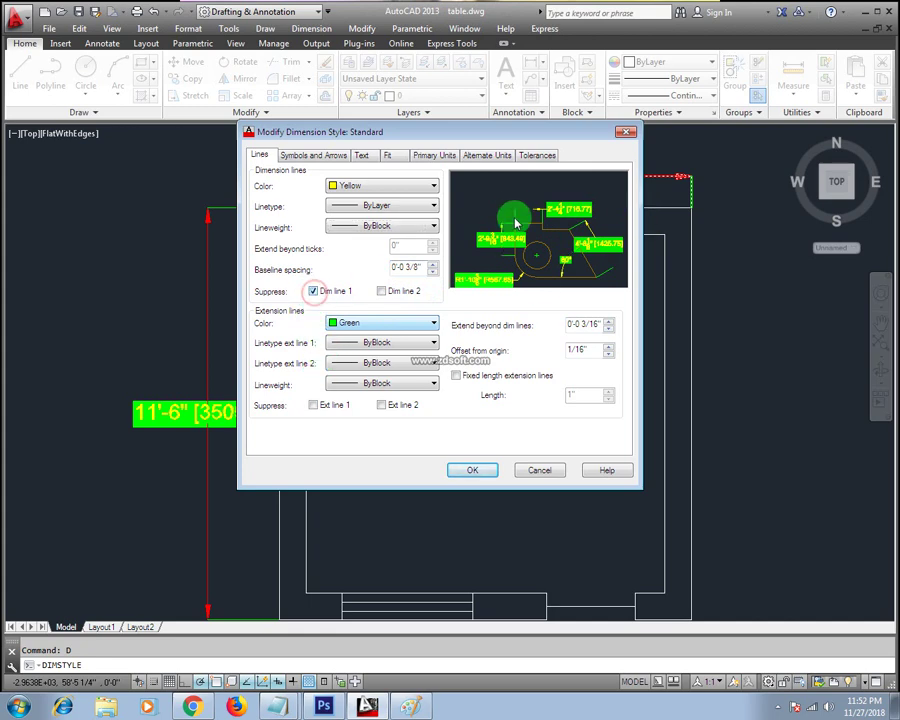
left_click(382, 292)
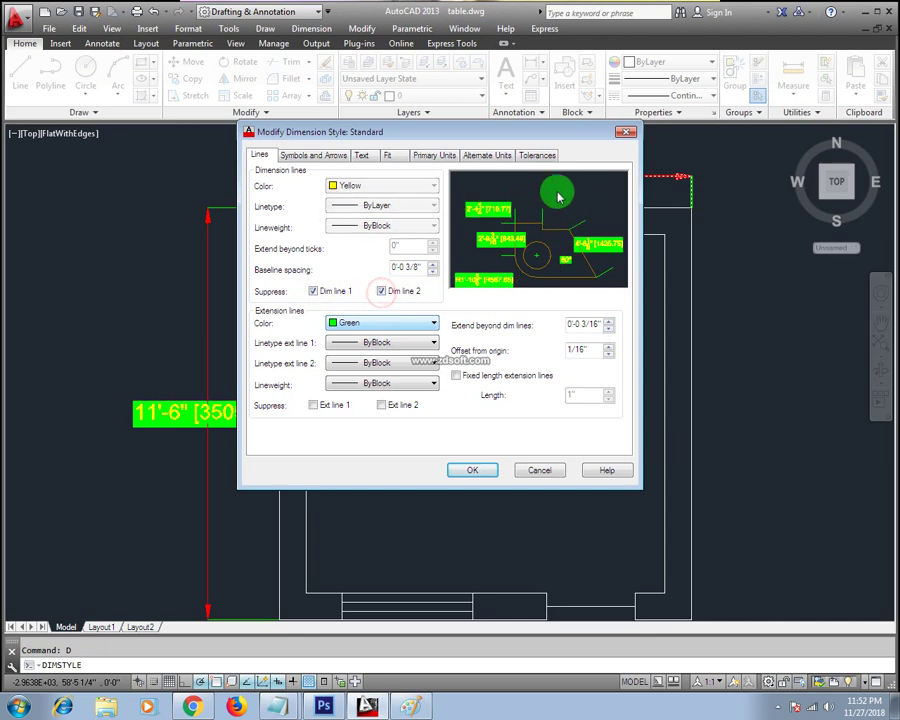
left_click(382, 292)
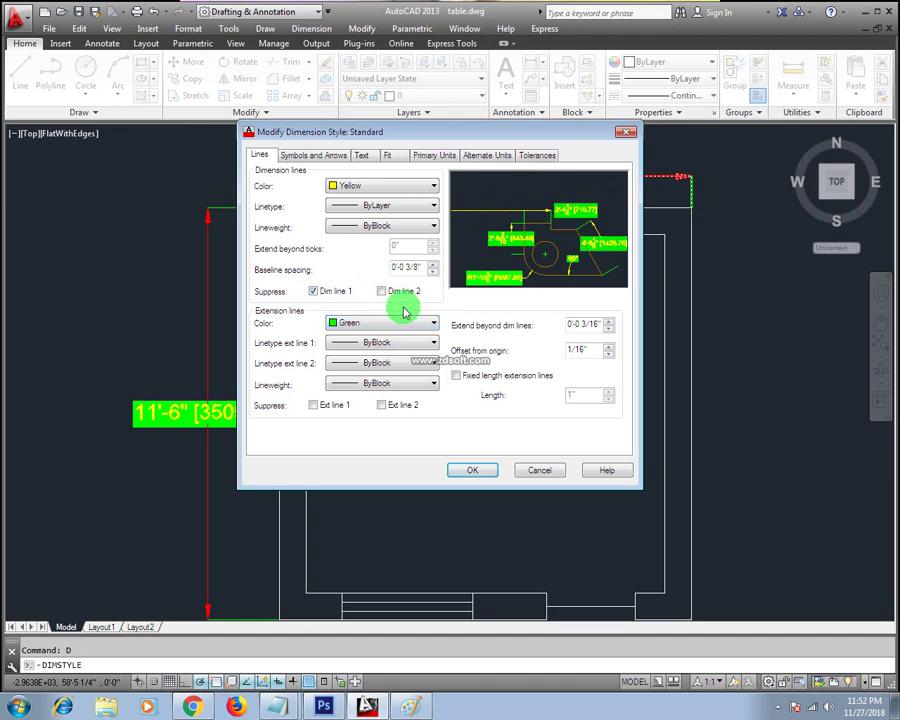
left_click(314, 292)
left_click(314, 291)
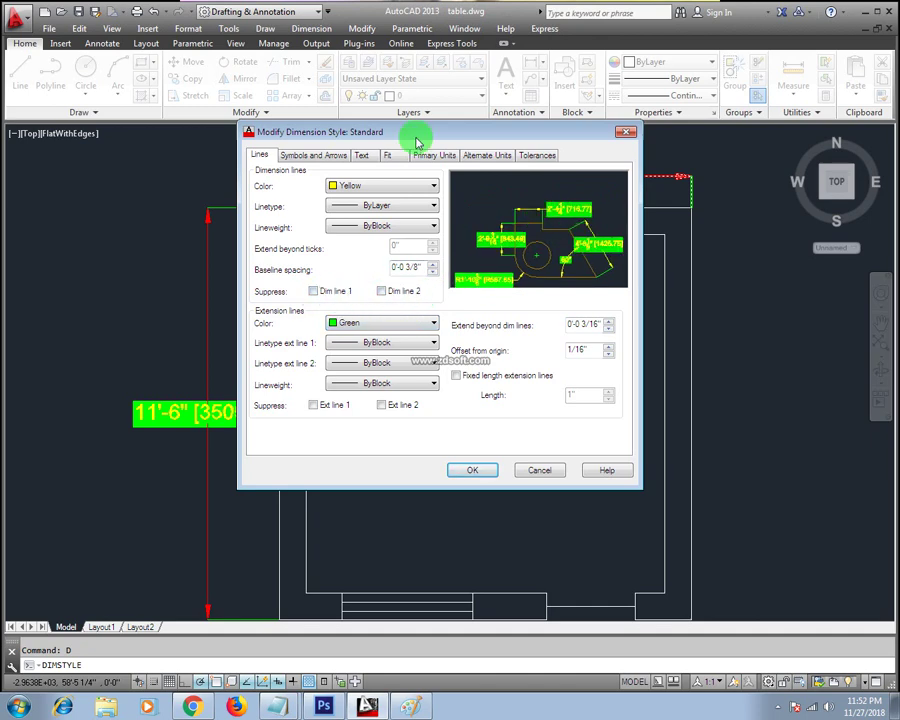
left_click_drag(402, 131, 405, 101)
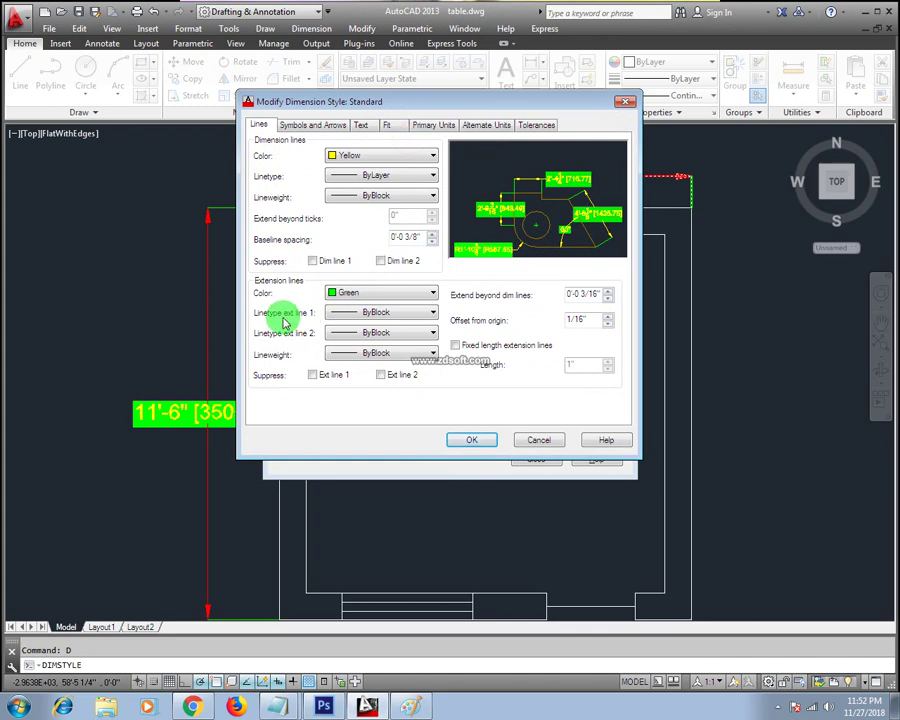
- Set the extension line colour to Red with both extension linetypes ByBlock
left_click(433, 292)
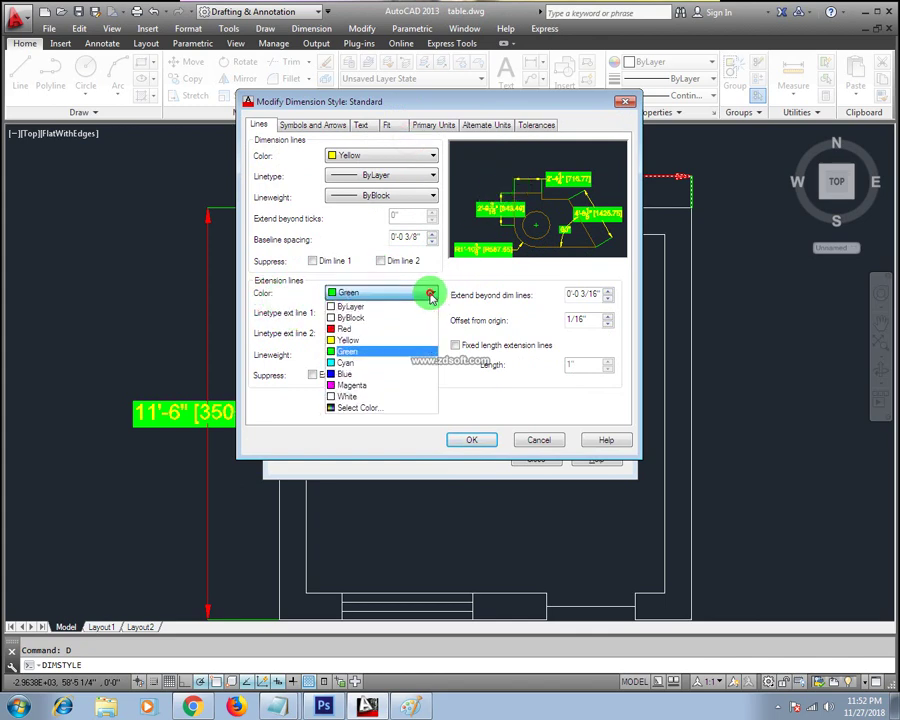
left_click(397, 327)
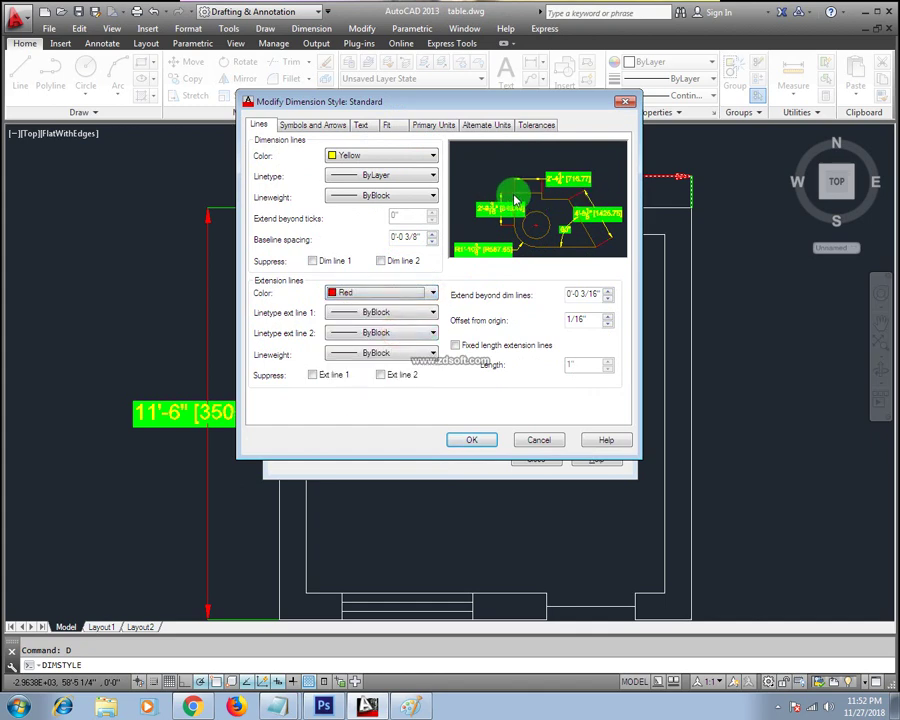
left_click(332, 312)
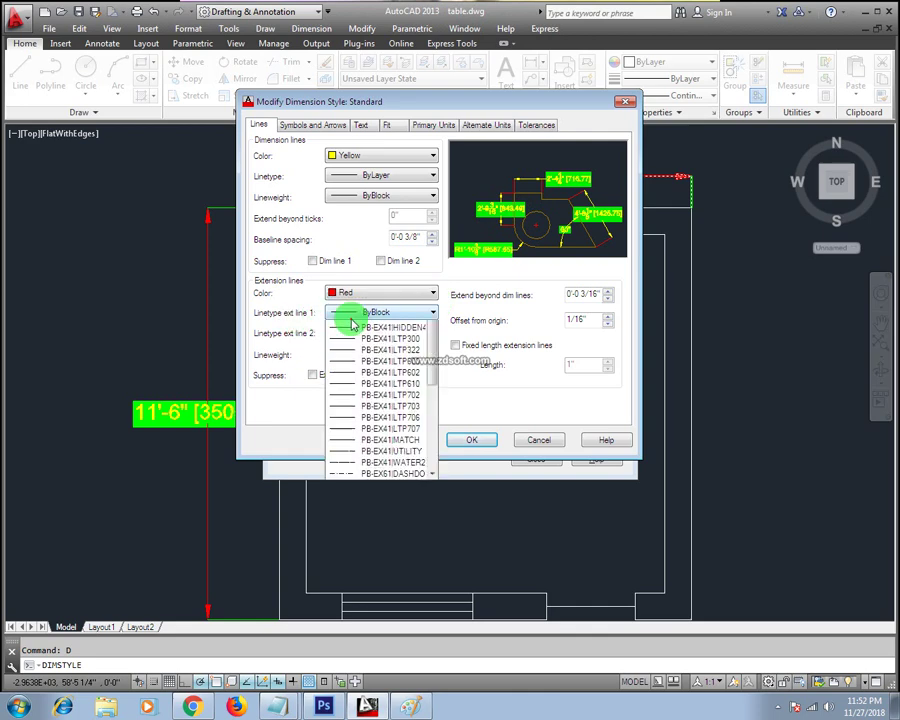
left_click(349, 314)
left_click(350, 333)
left_click(357, 338)
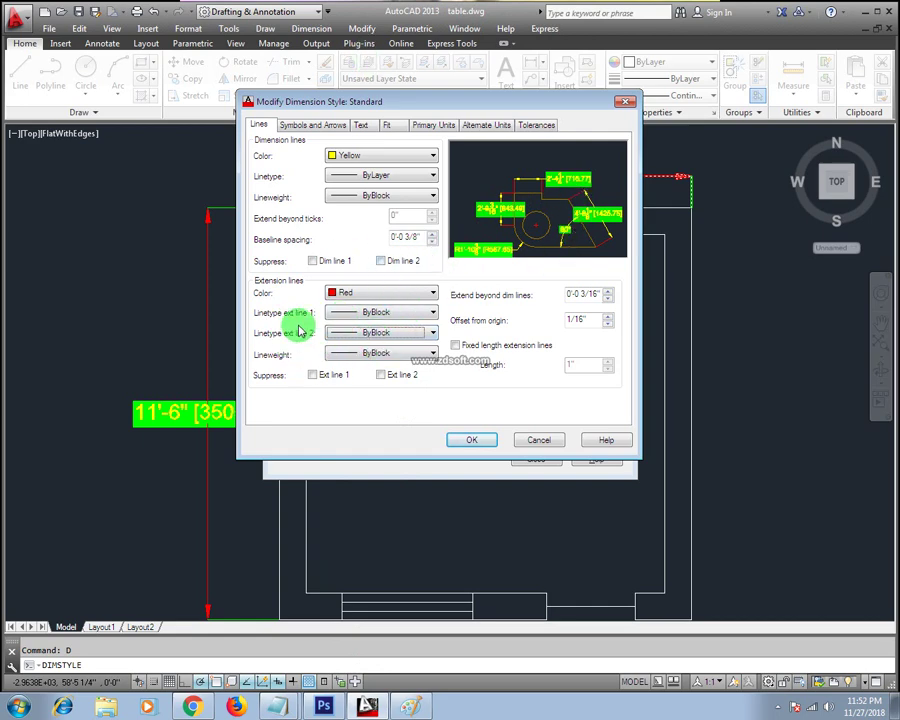
- Confirm ByBlock extension linetypes and lineweight, and check Suppress Ext line 2
left_click(362, 311)
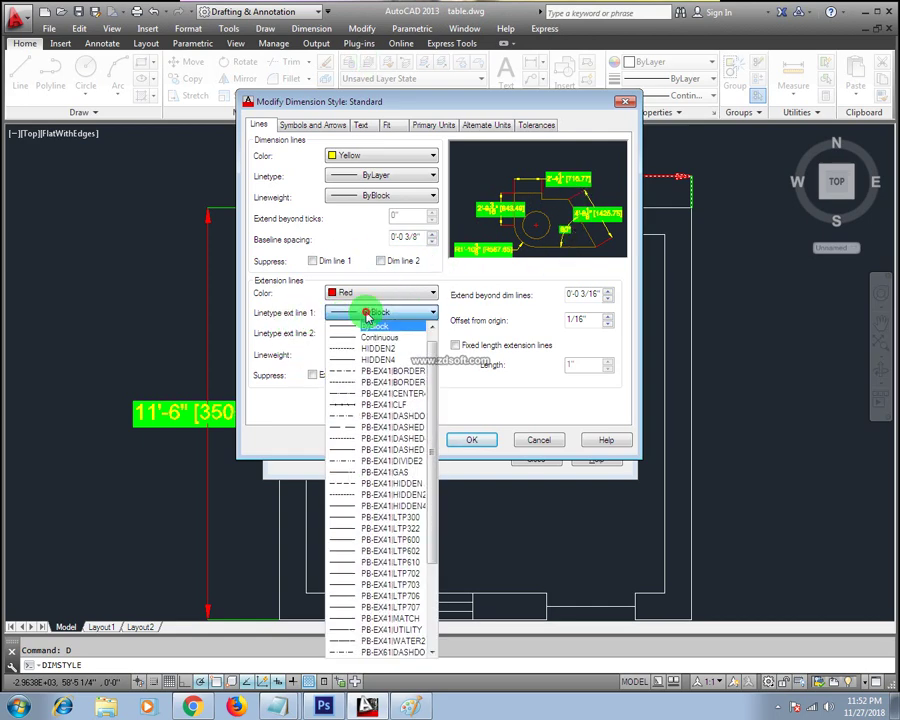
left_click(403, 277)
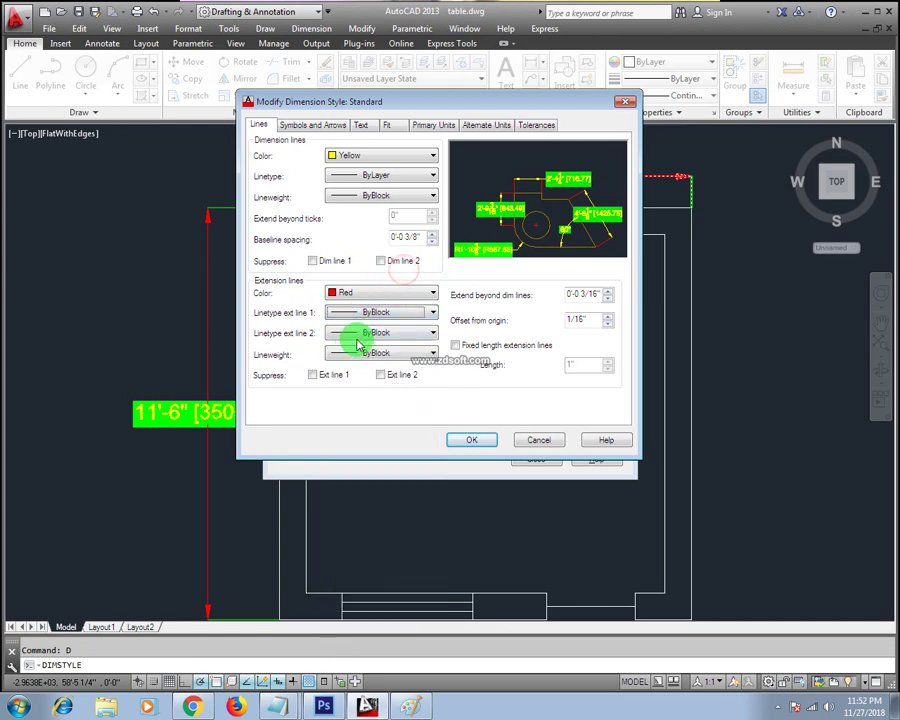
left_click(358, 333)
left_click(452, 358)
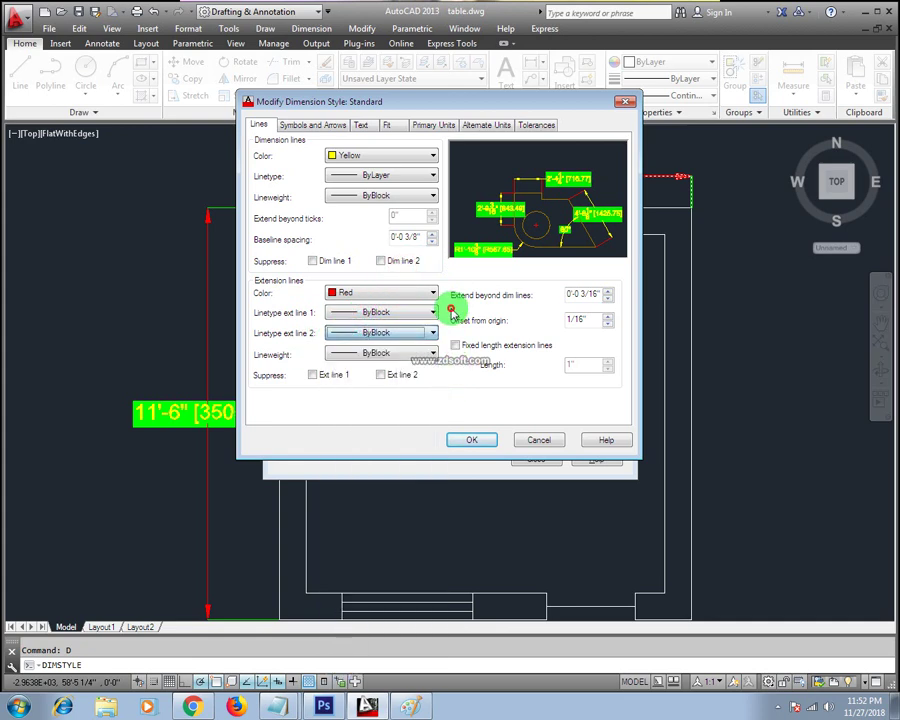
left_click(367, 354)
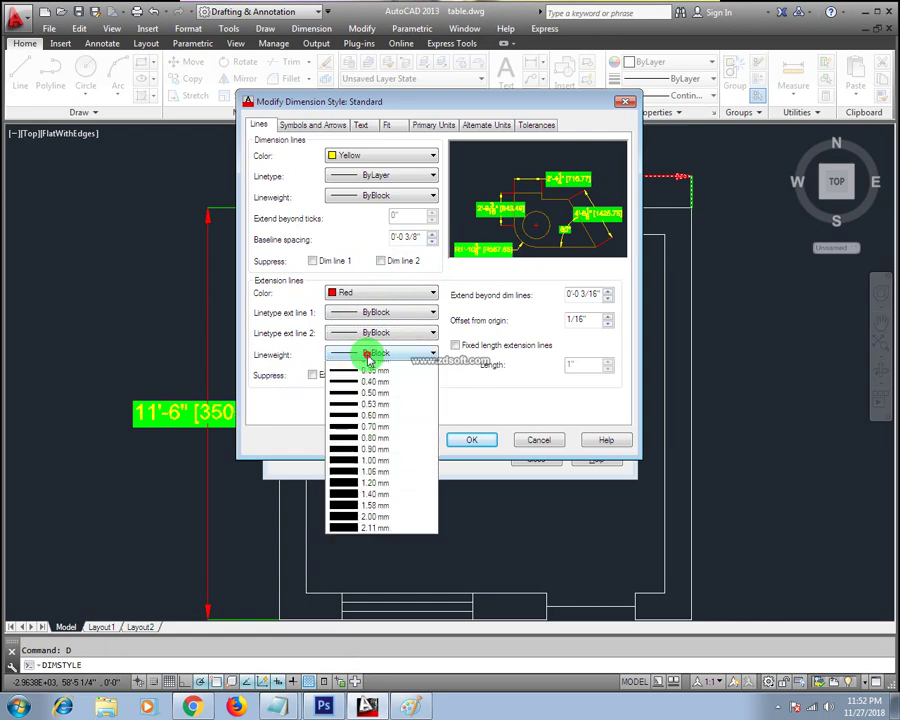
left_click(366, 357)
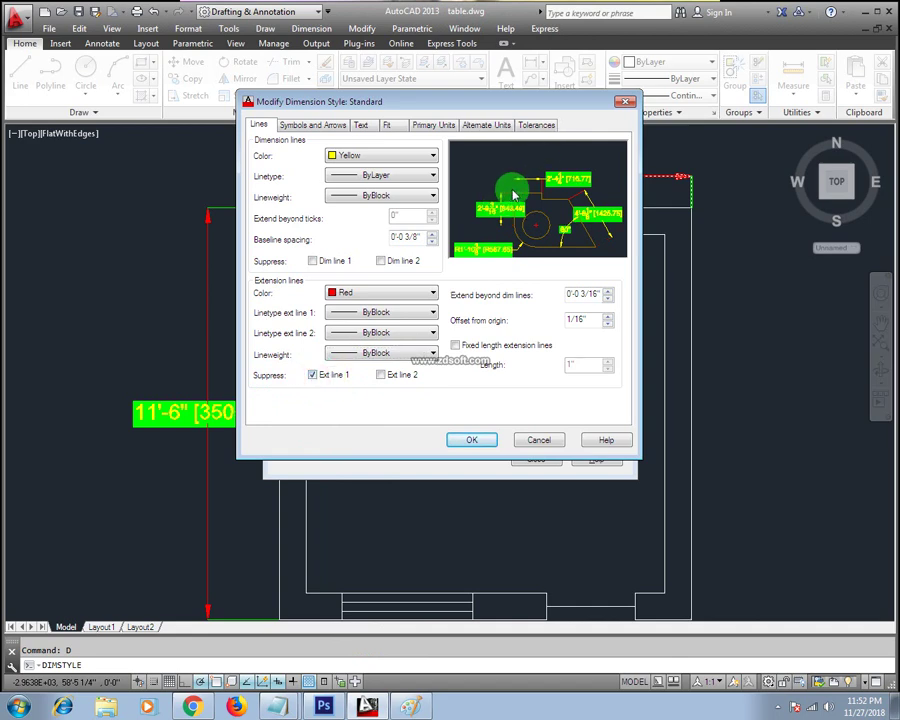
left_click(382, 375)
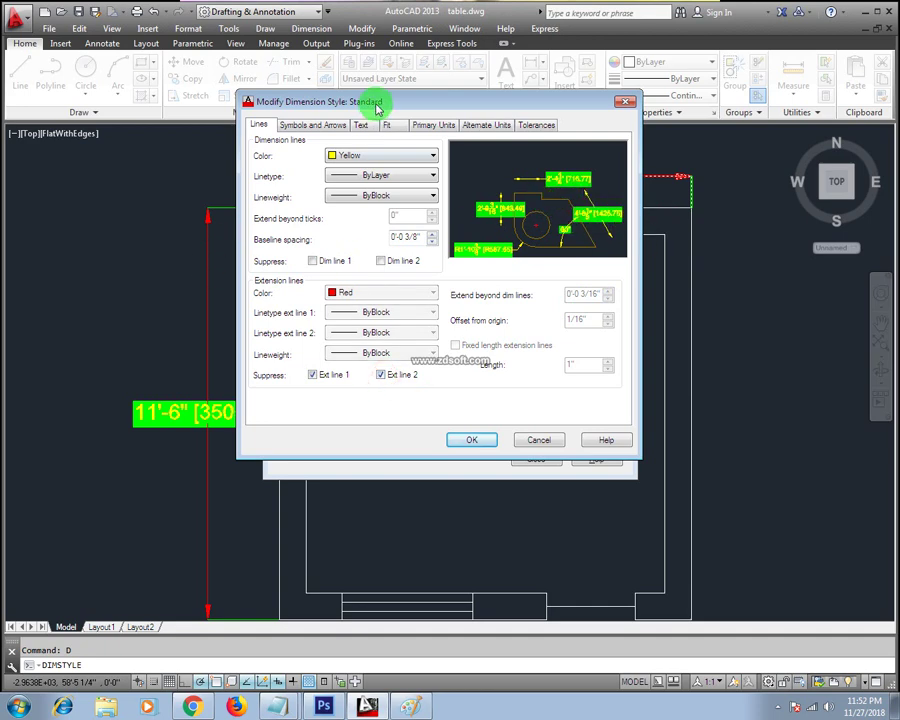
- Apply the changes to the Standard style and close the Dimension Style Manager
left_click_drag(392, 100, 502, 102)
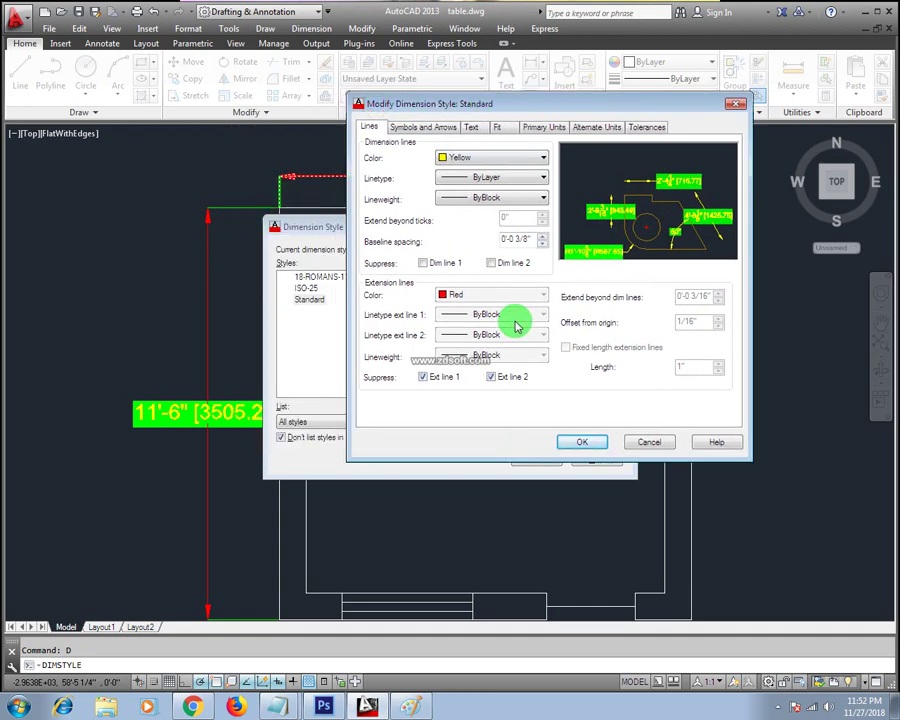
left_click(586, 442)
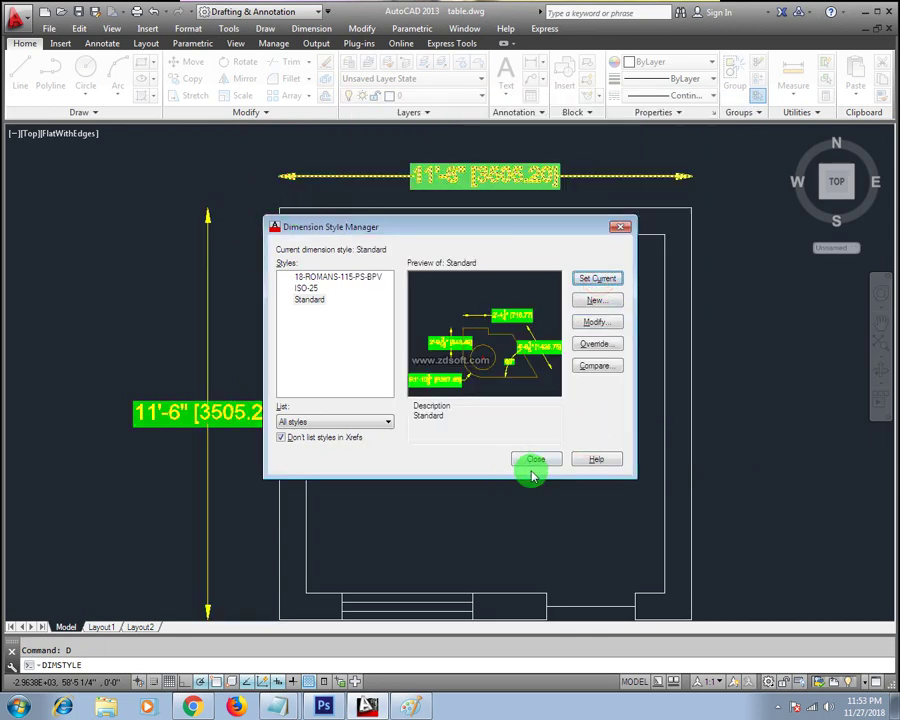
left_click(534, 462)
mouse_move(476, 466)
middle_mouse_down()
mouse_move(349, 366)
mouse_move(326, 398)
middle_mouse_up()
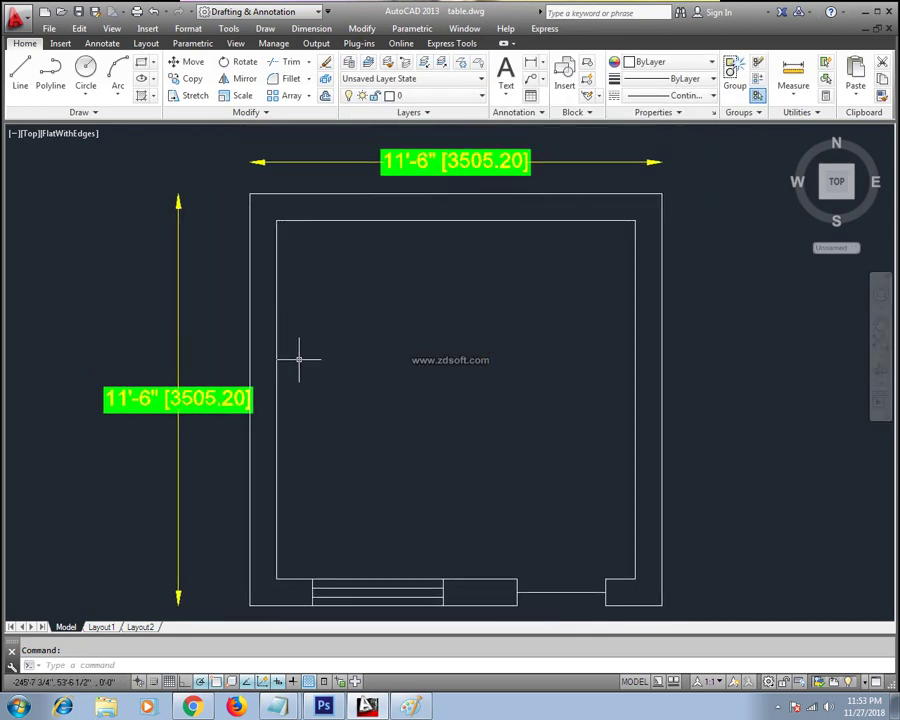
- Reopen DIMSTYLE, modify Standard, and go to the Symbols and Arrows settings
type("D")
key("Return")
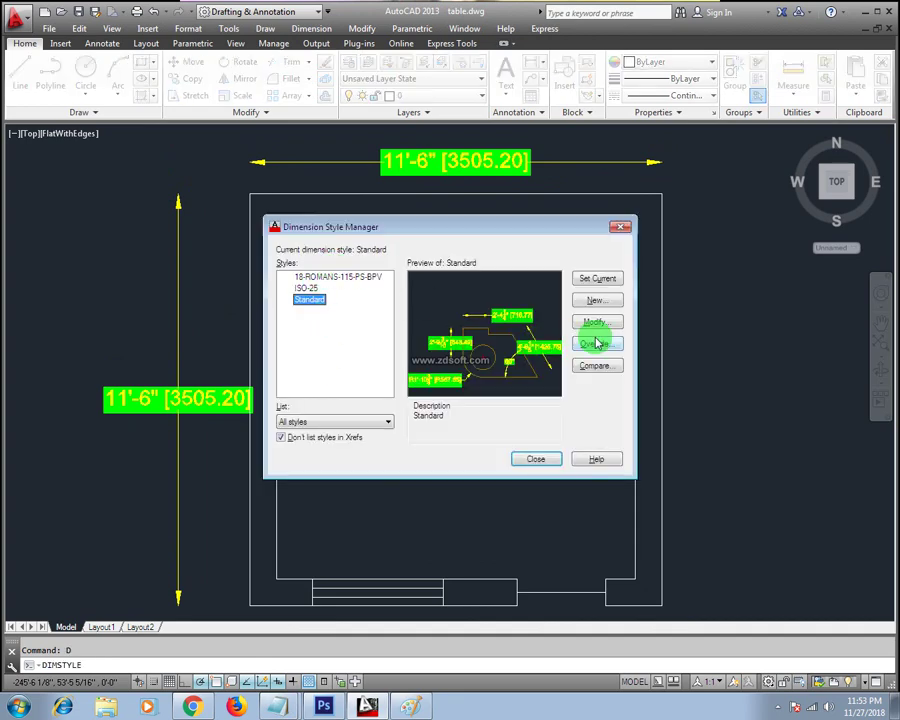
left_click(594, 321)
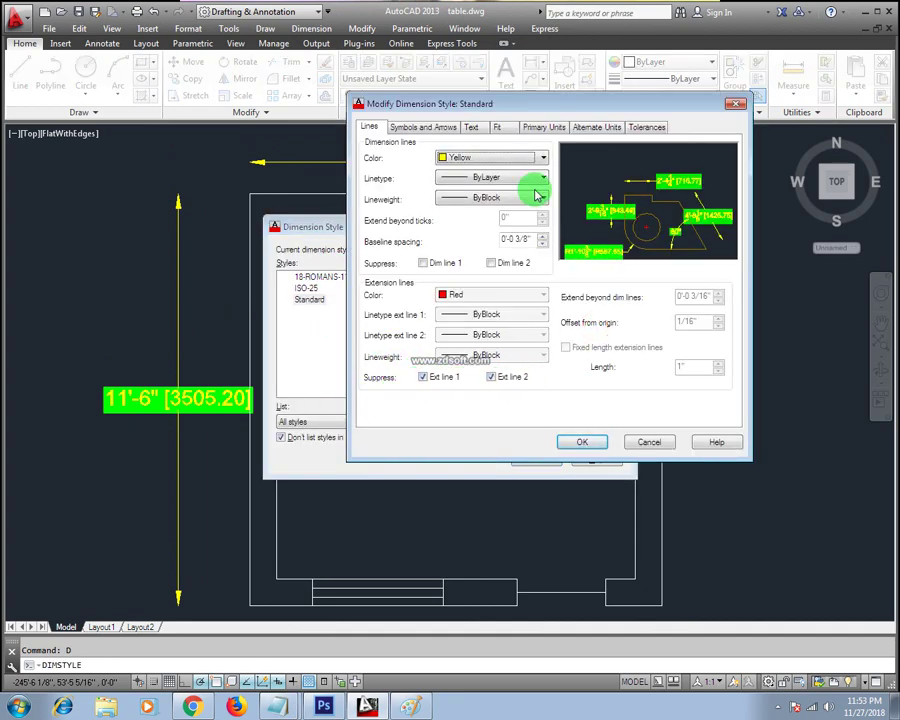
left_click_drag(524, 104, 457, 113)
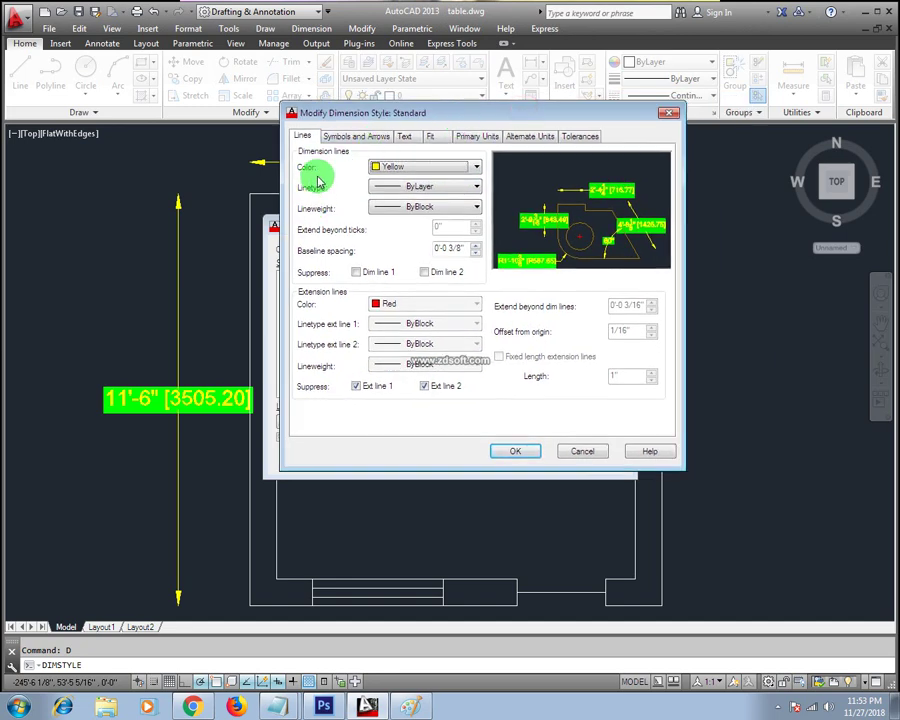
left_click(352, 137)
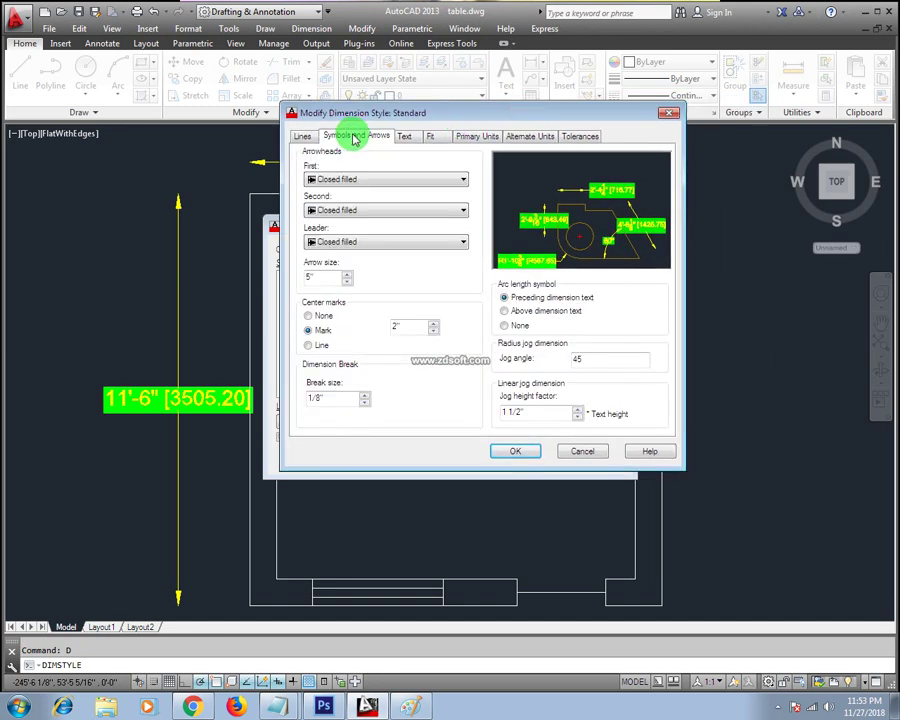
- Set the Standard style's first and second arrowheads to Architectural tick and confirm with OK
left_click_drag(245, 201, 176, 207)
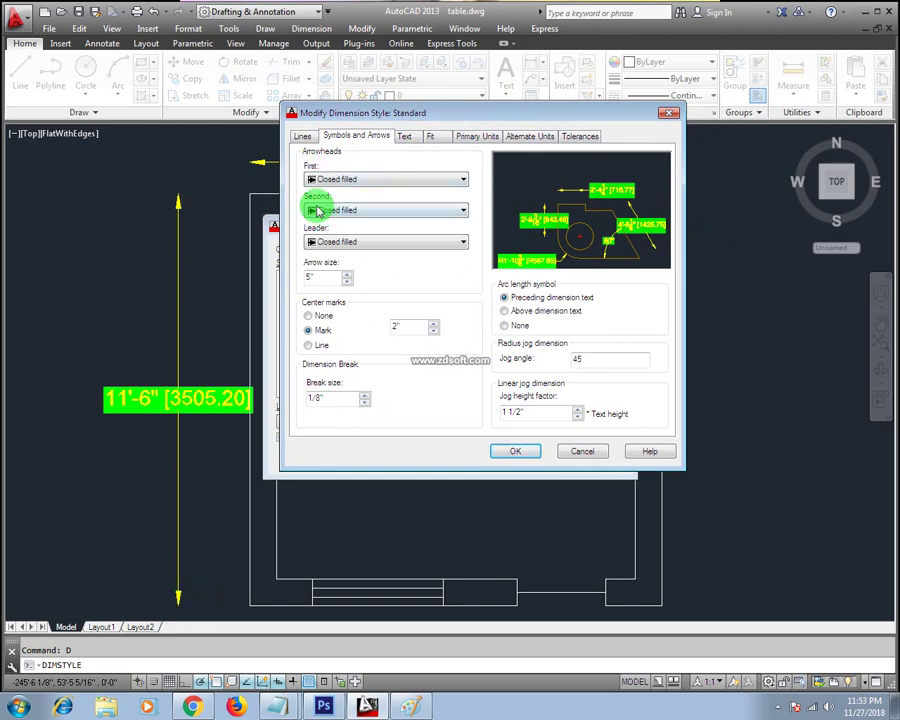
left_click(368, 180)
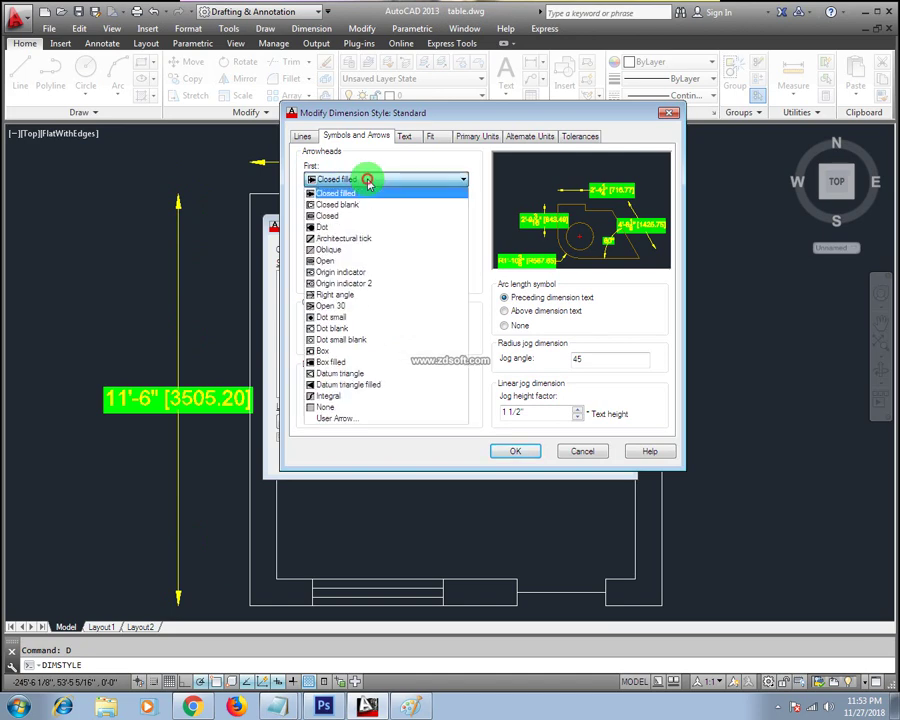
left_click(365, 247)
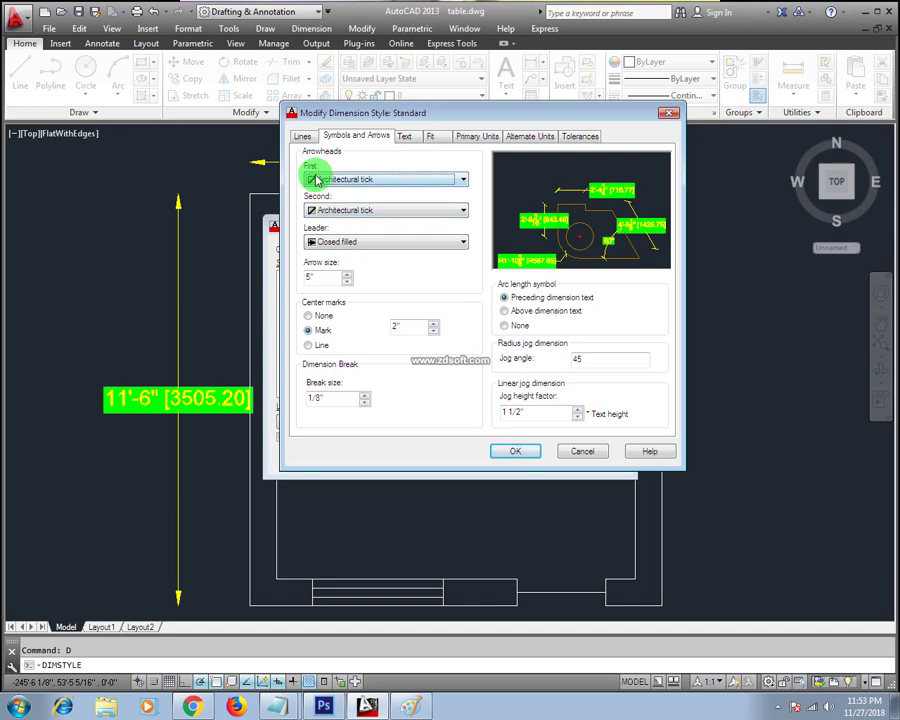
left_click(512, 455)
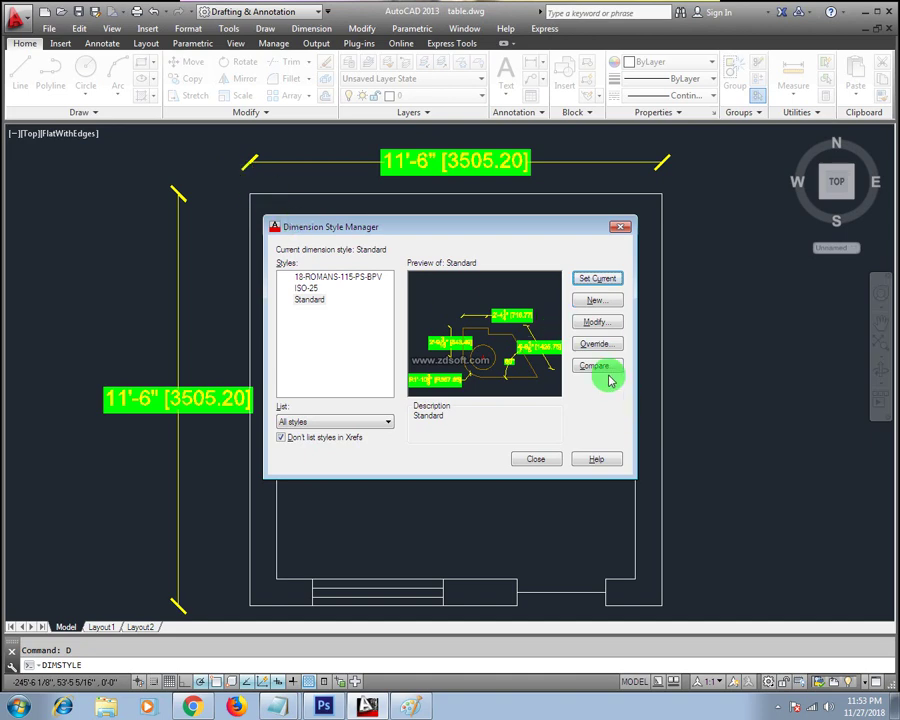
- Reopen the Standard style, keeping Architectural tick arrowheads and checking the 5" arrow size
left_click(588, 322)
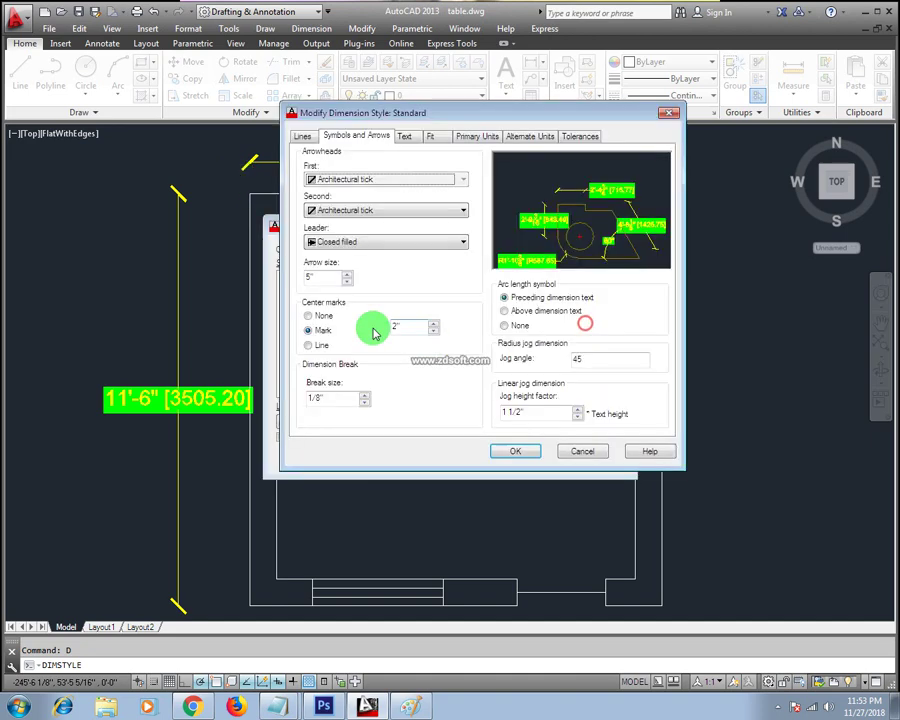
left_click(340, 179)
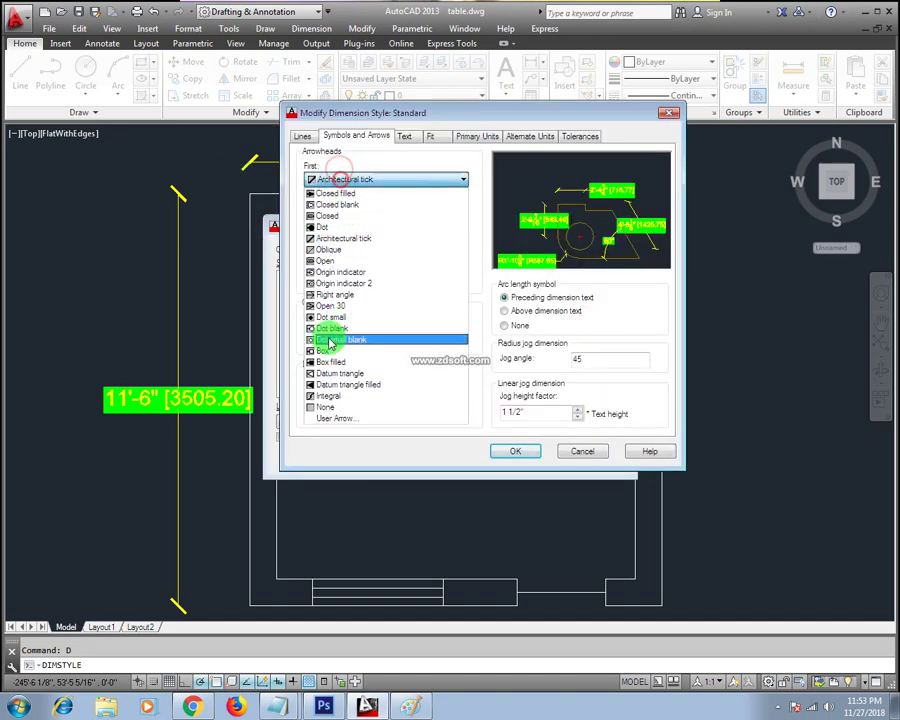
left_click(474, 170)
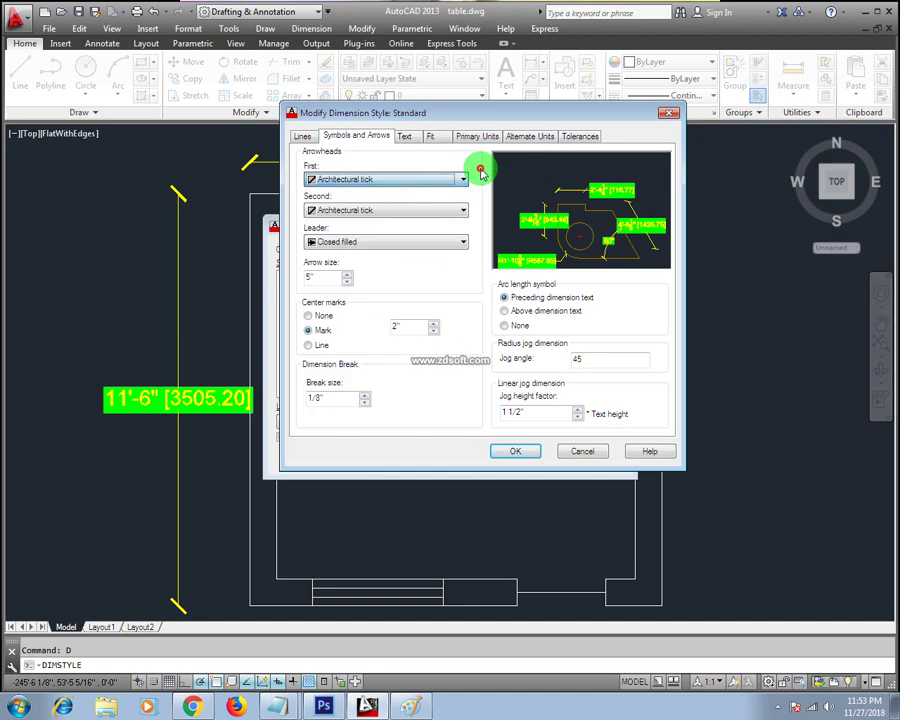
double_click(320, 277)
left_click(322, 280)
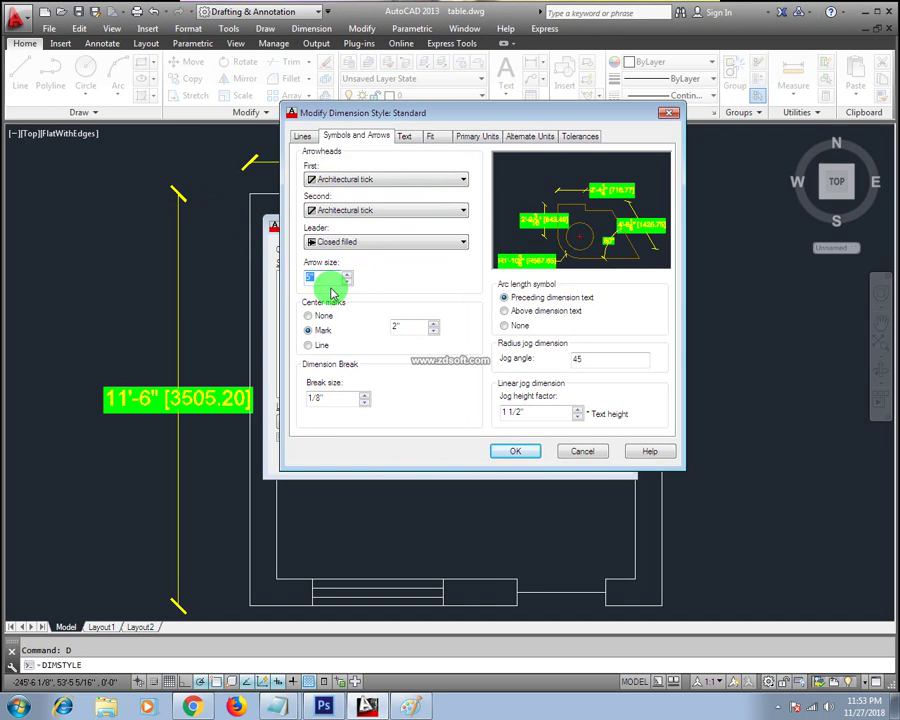
type("10")
- Set Center marks to None, leave arrow size at 5", and review the text settings
left_click(410, 334)
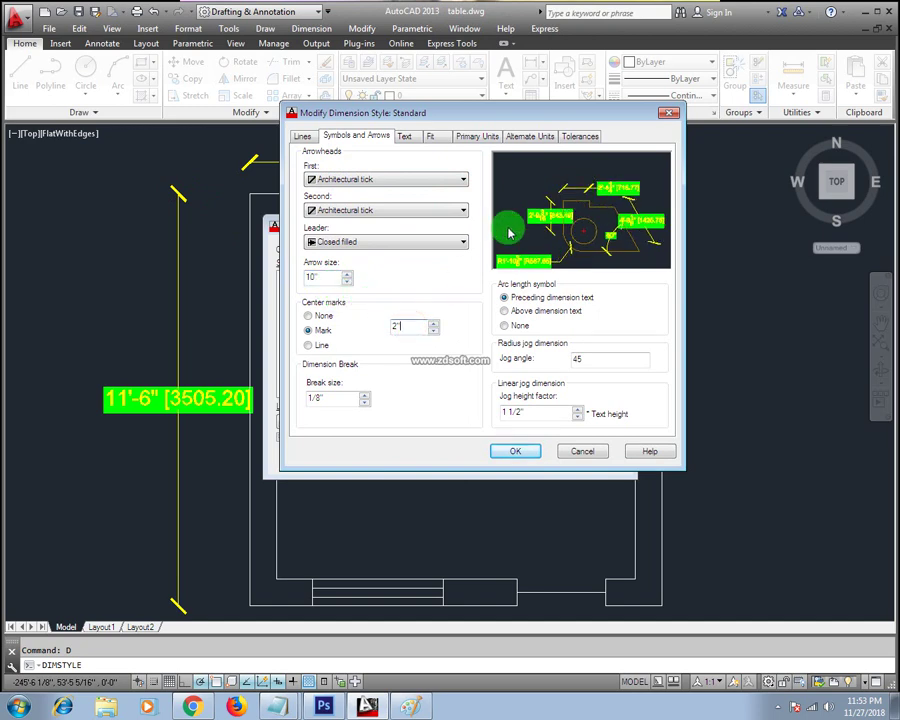
left_click(307, 278)
left_click_drag(322, 278, 270, 283)
type("5")
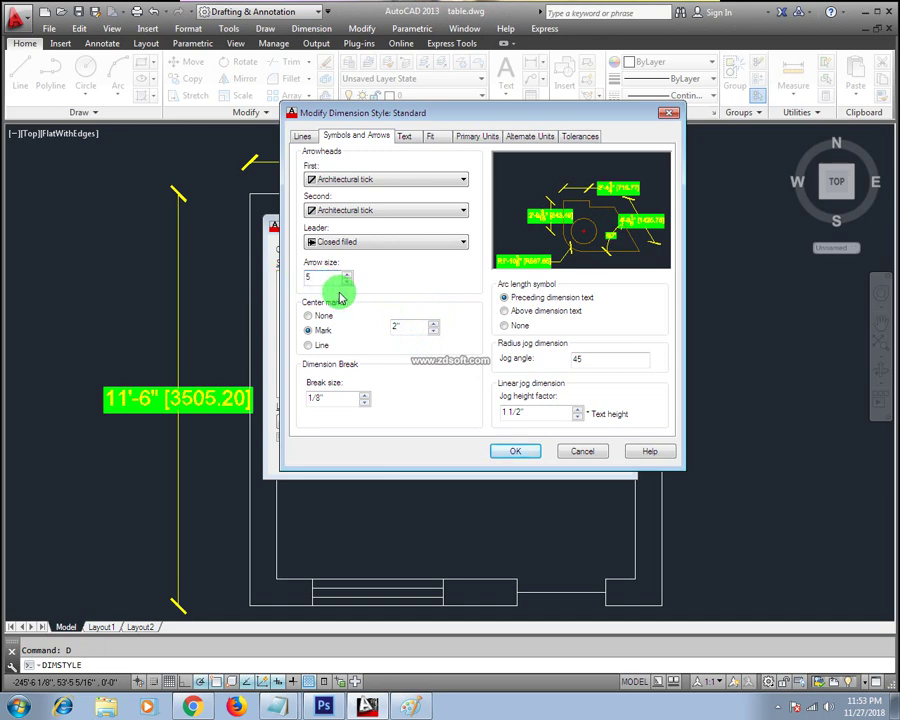
left_click(357, 313)
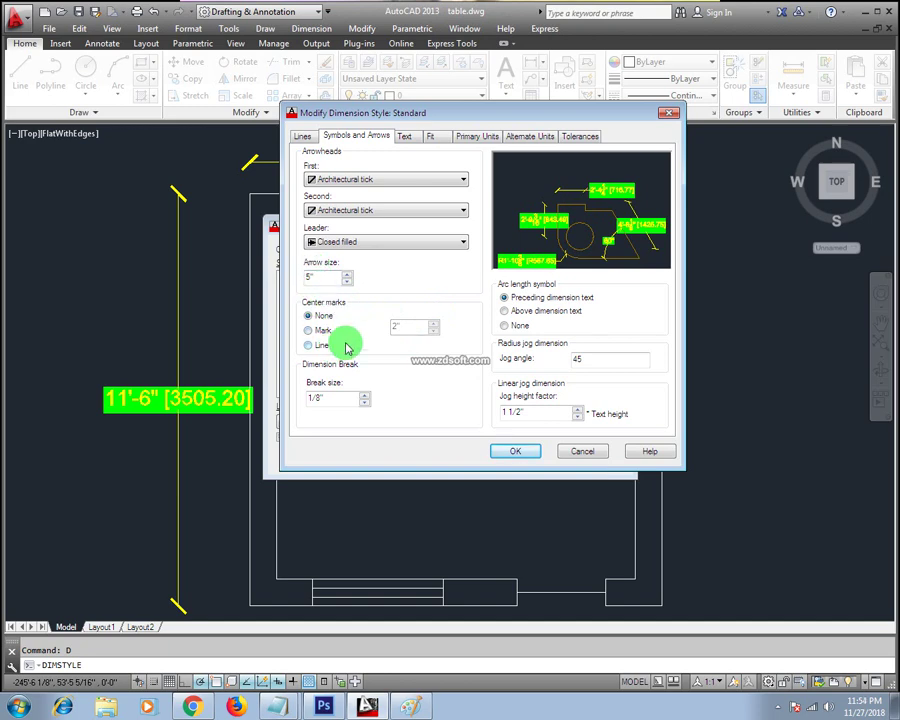
double_click(312, 277)
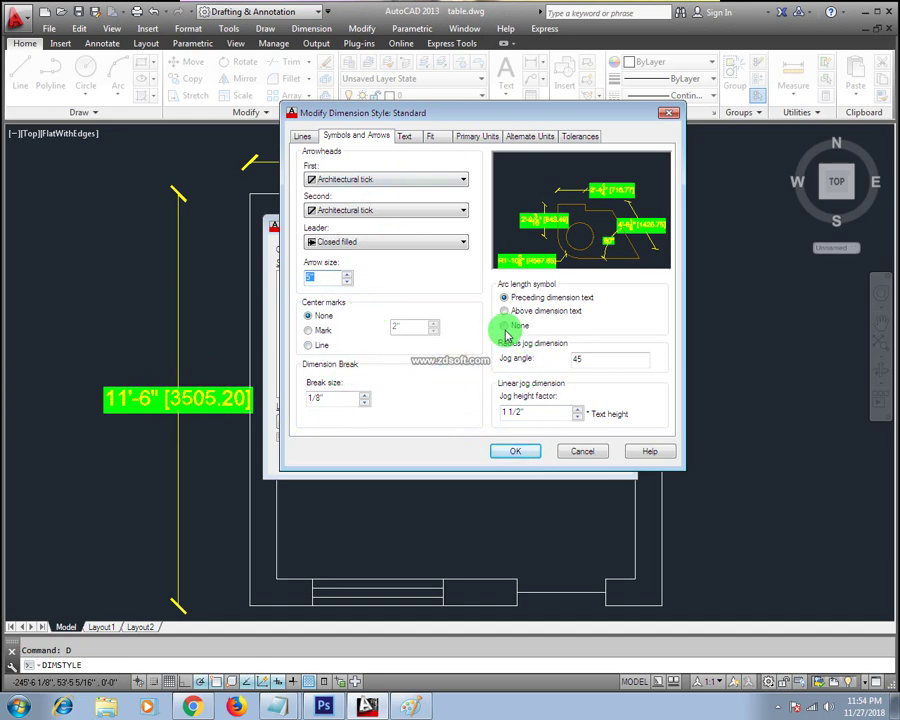
double_click(538, 416)
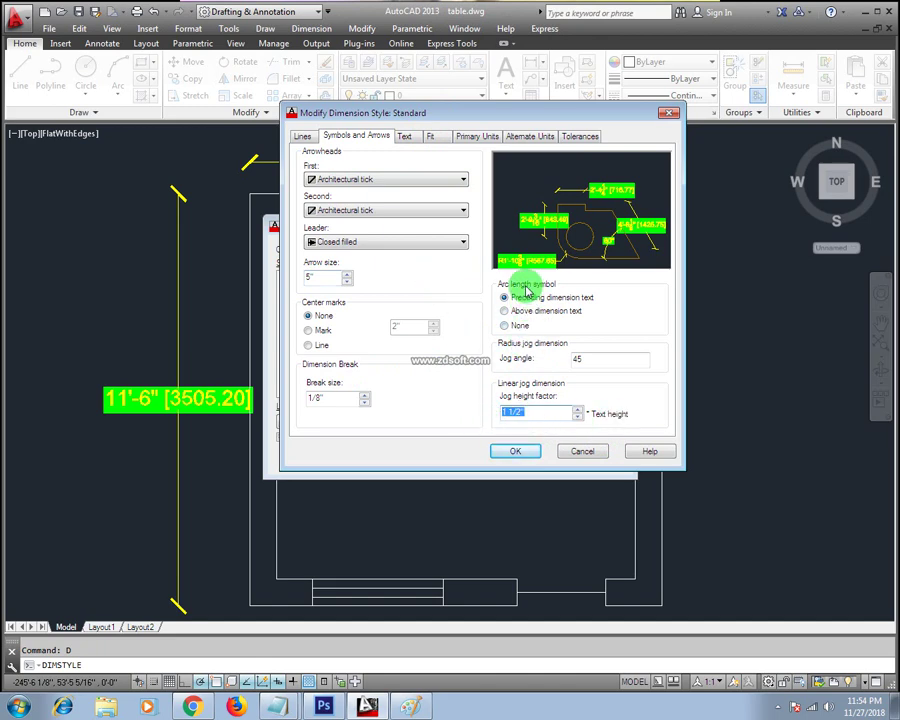
left_click(402, 136)
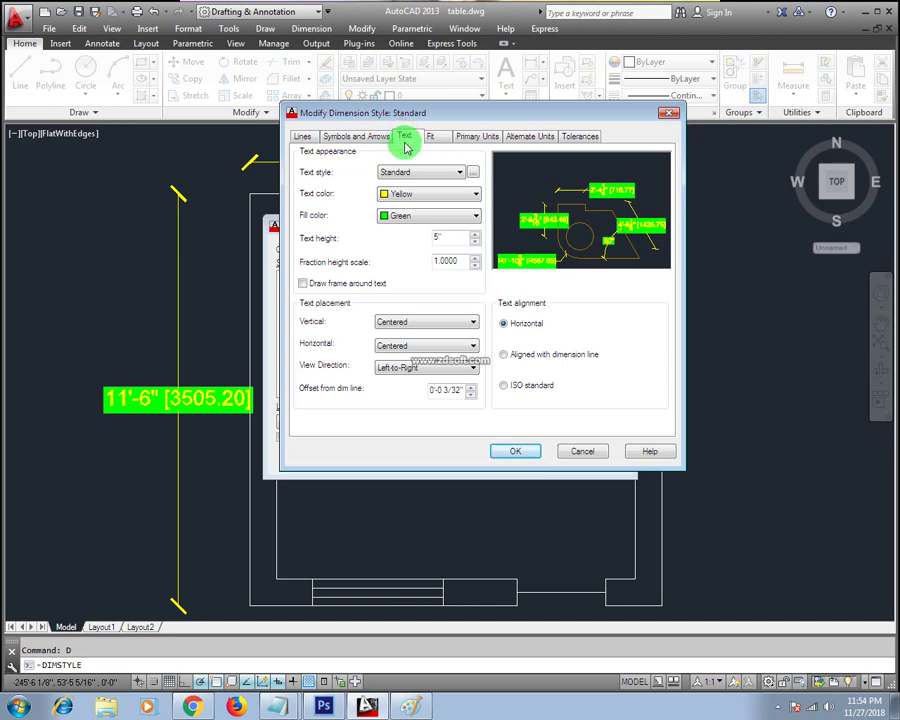
- On the Text tab, keep Standard as the dimension text style
left_click(360, 138)
left_click(403, 136)
left_click(350, 138)
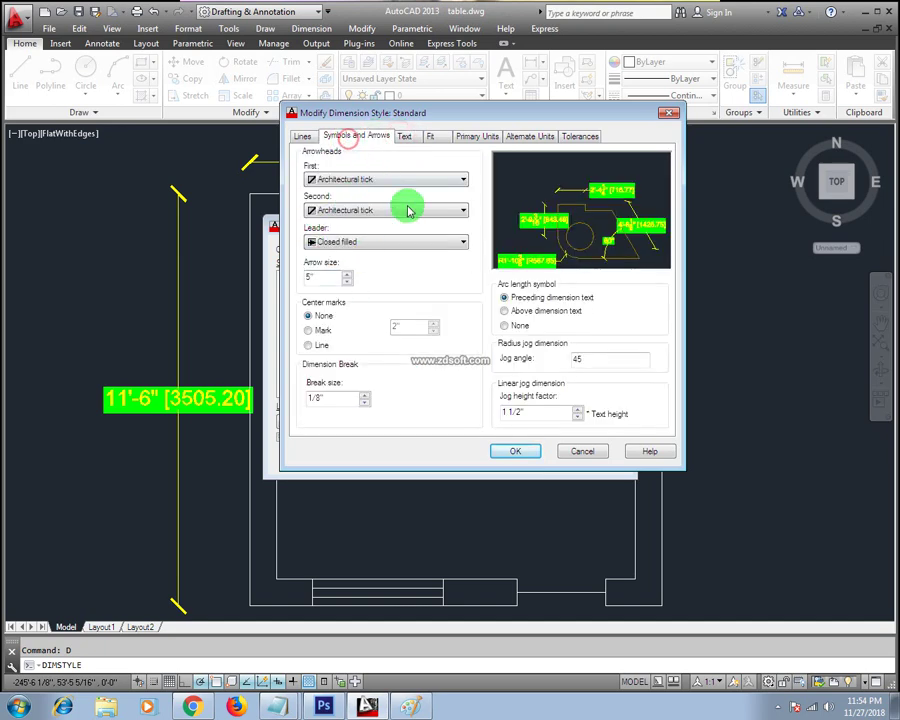
left_click(404, 136)
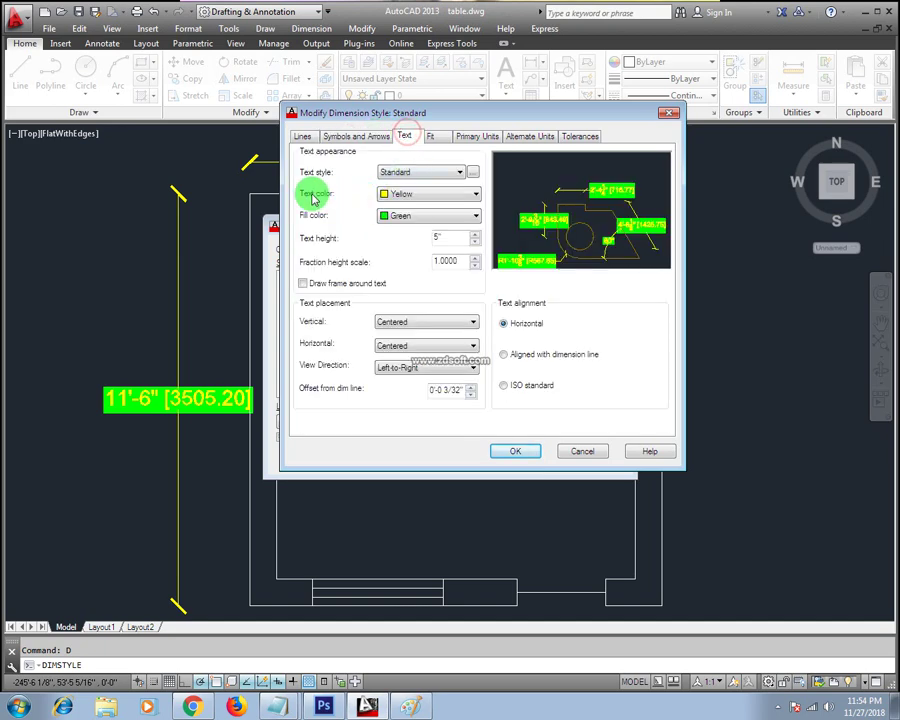
left_click(429, 173)
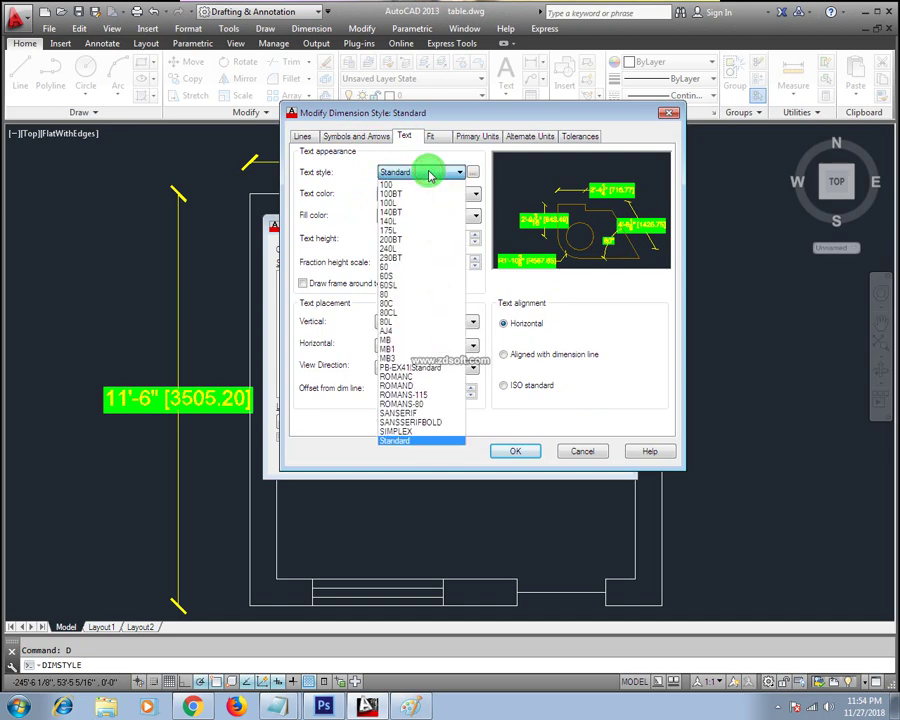
left_click(364, 202)
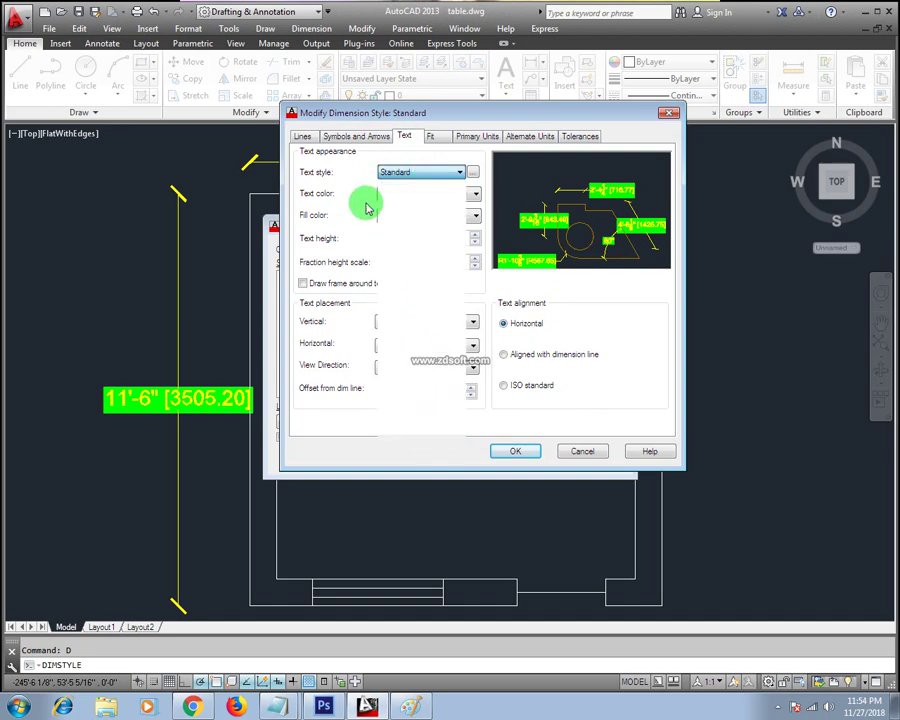
- Set text colour to ByBlock and fill colour to None, then apply and make Standard current
left_click(403, 195)
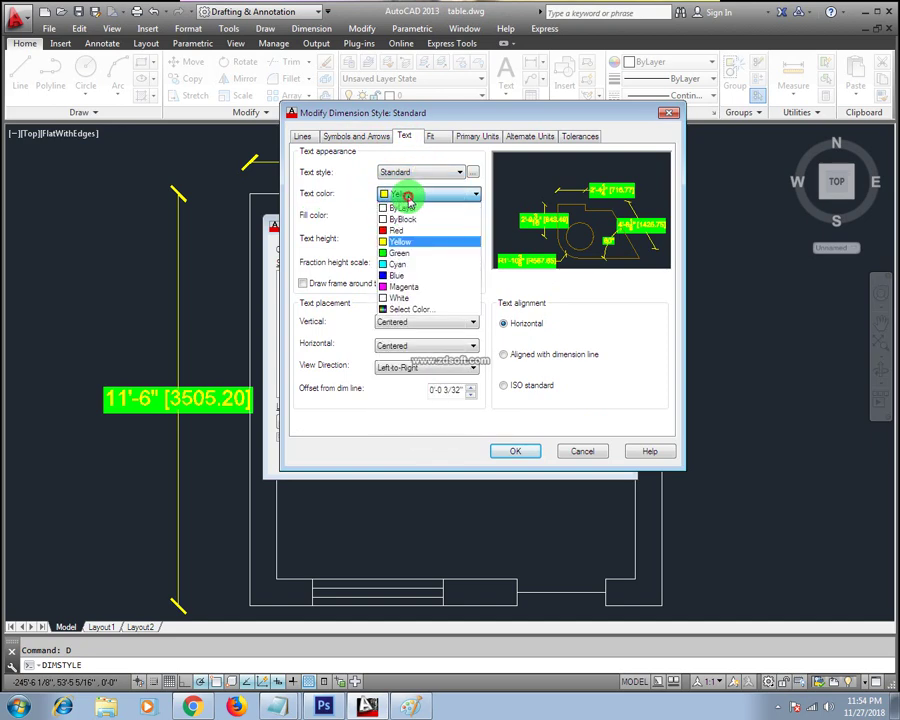
left_click(410, 252)
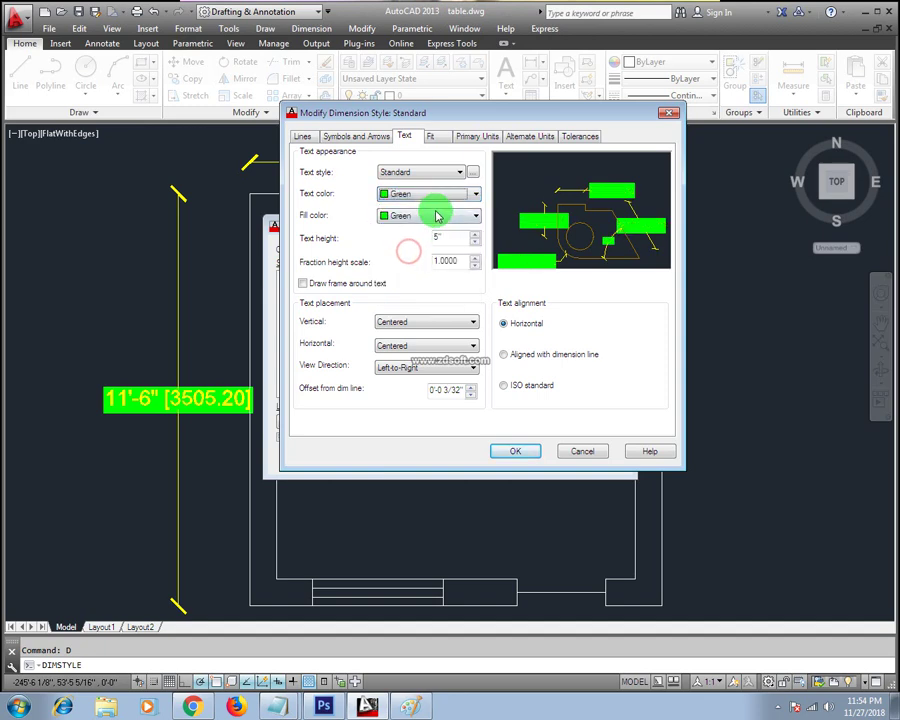
left_click(431, 198)
left_click(420, 219)
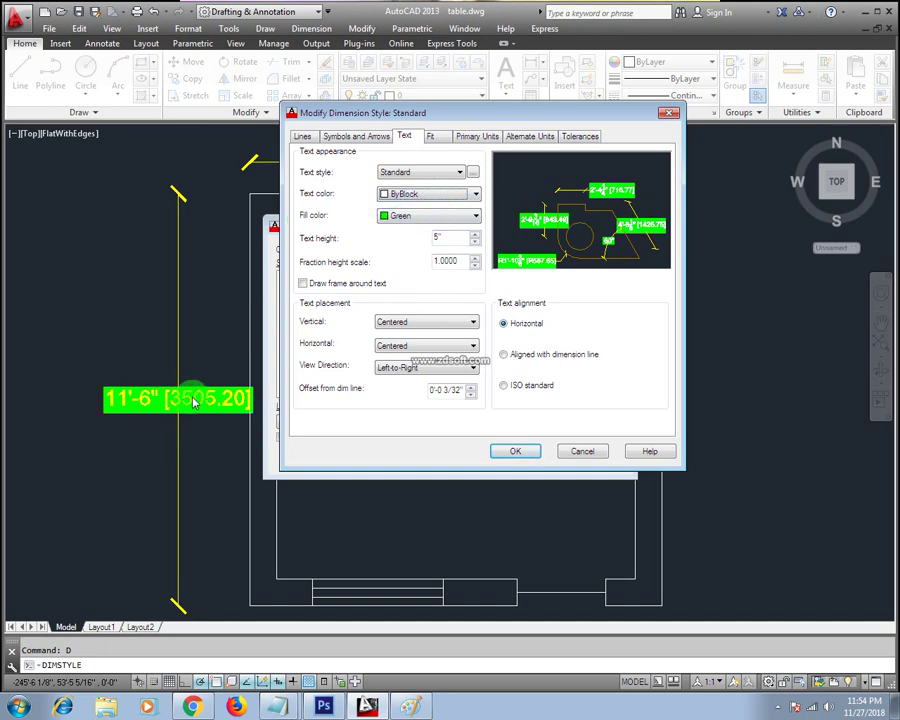
left_click(432, 215)
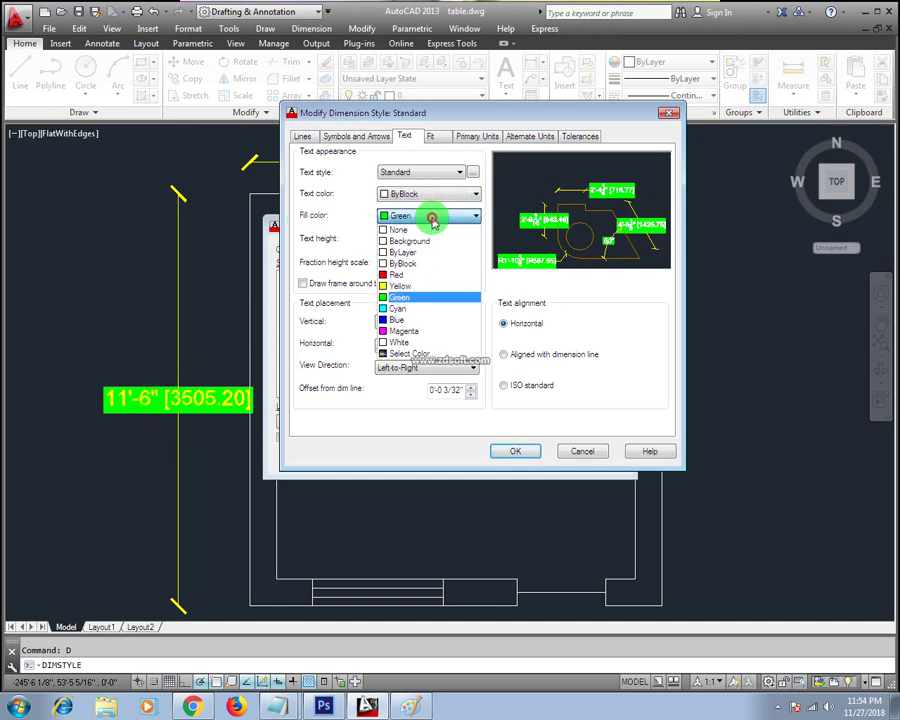
left_click(414, 230)
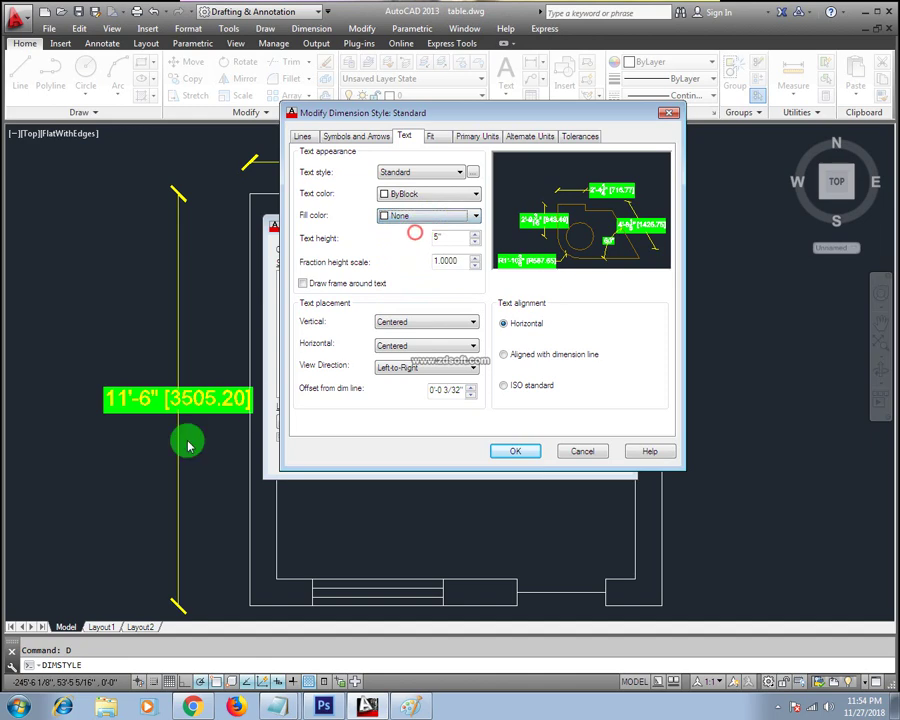
left_click(584, 451)
left_click(601, 284)
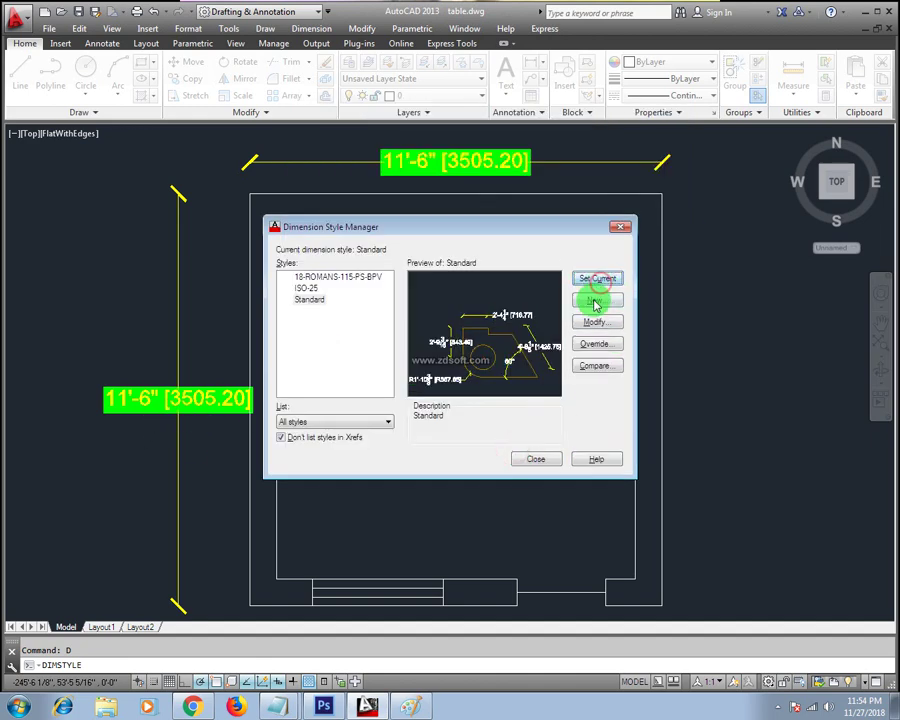
- Reopen the Standard style via D and confirm the text fill stays None
left_click(534, 459)
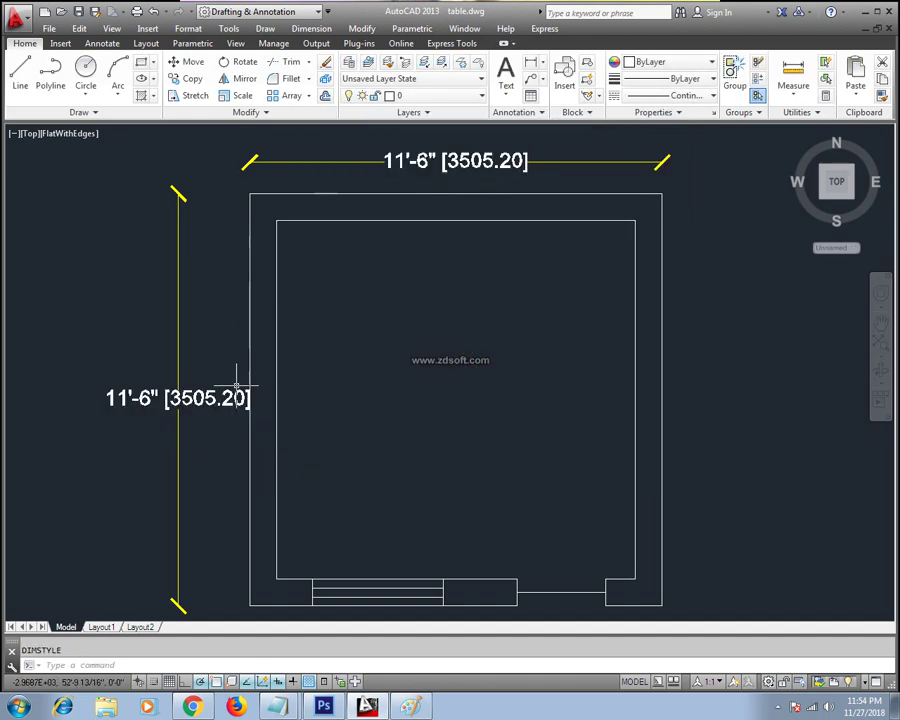
type("d")
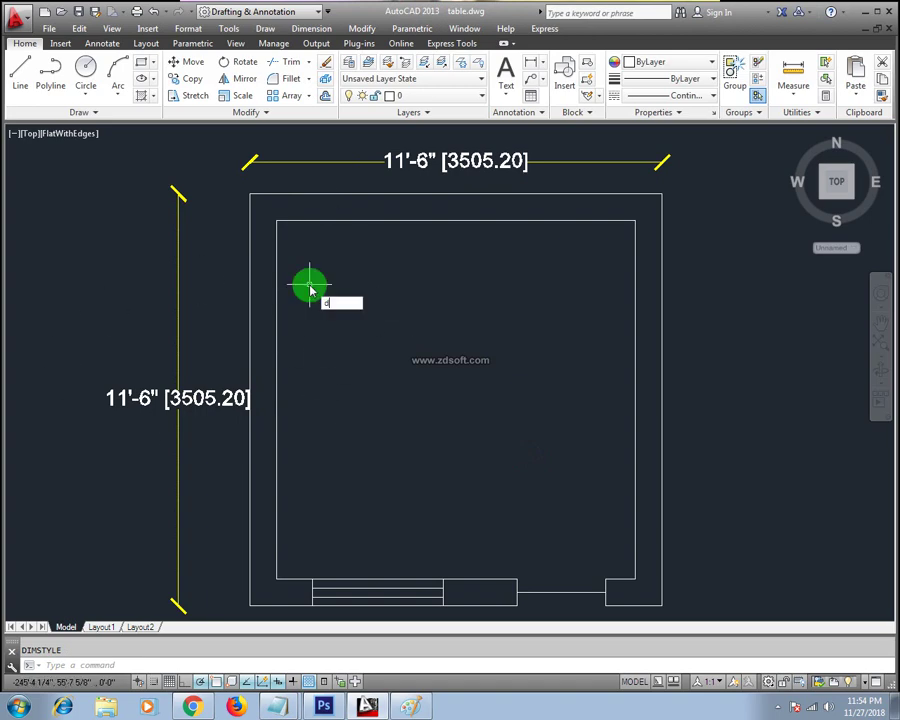
key("Return")
left_click(578, 322)
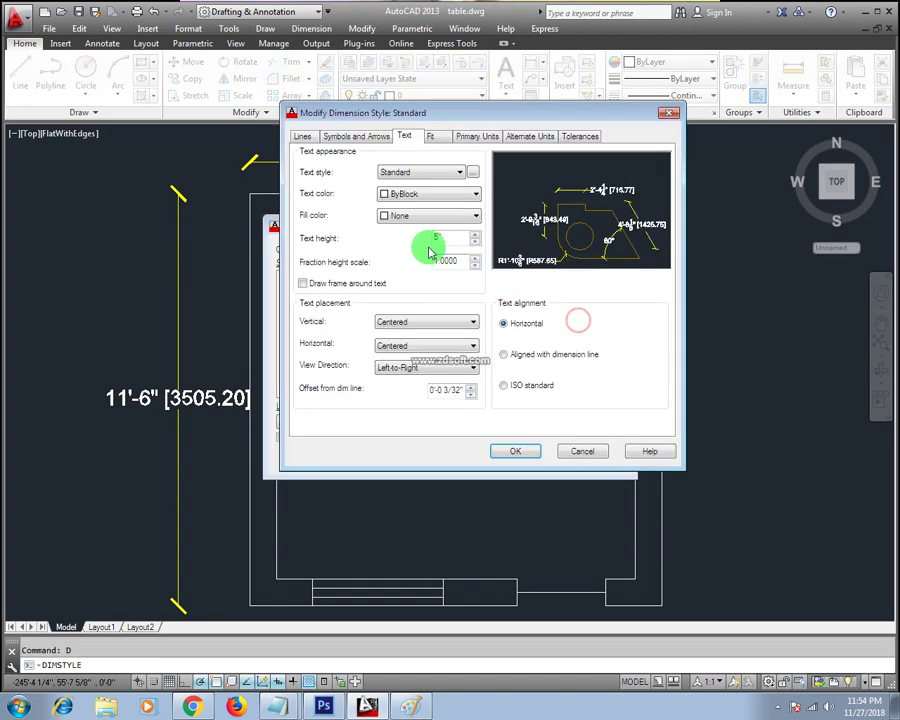
left_click(402, 215)
left_click(400, 219)
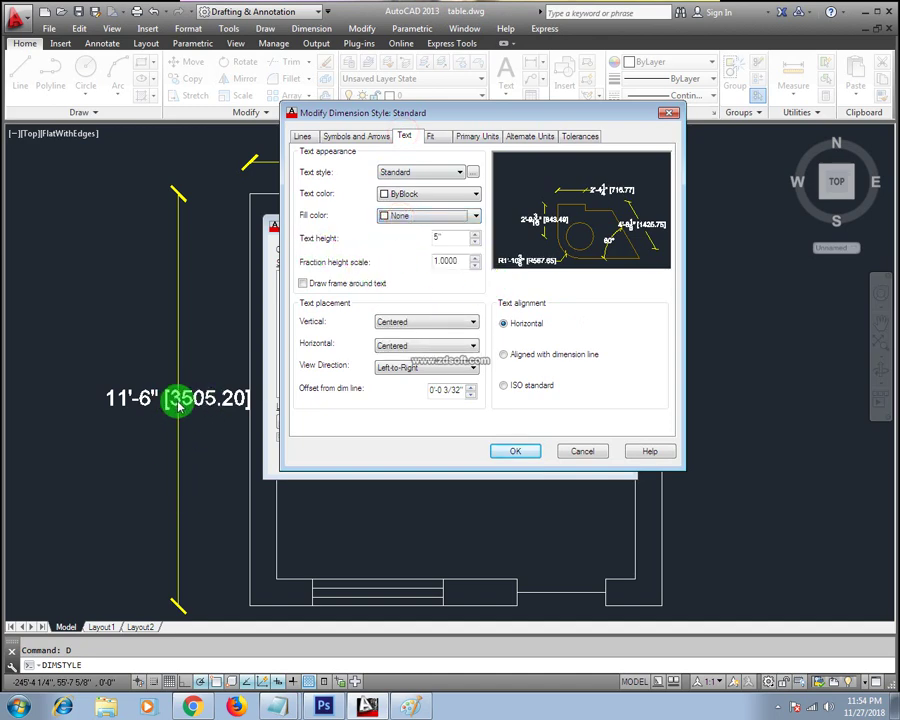
- Change the text height from 5" to 1", set Standard current, and close the manager
double_click(421, 237)
type("1")
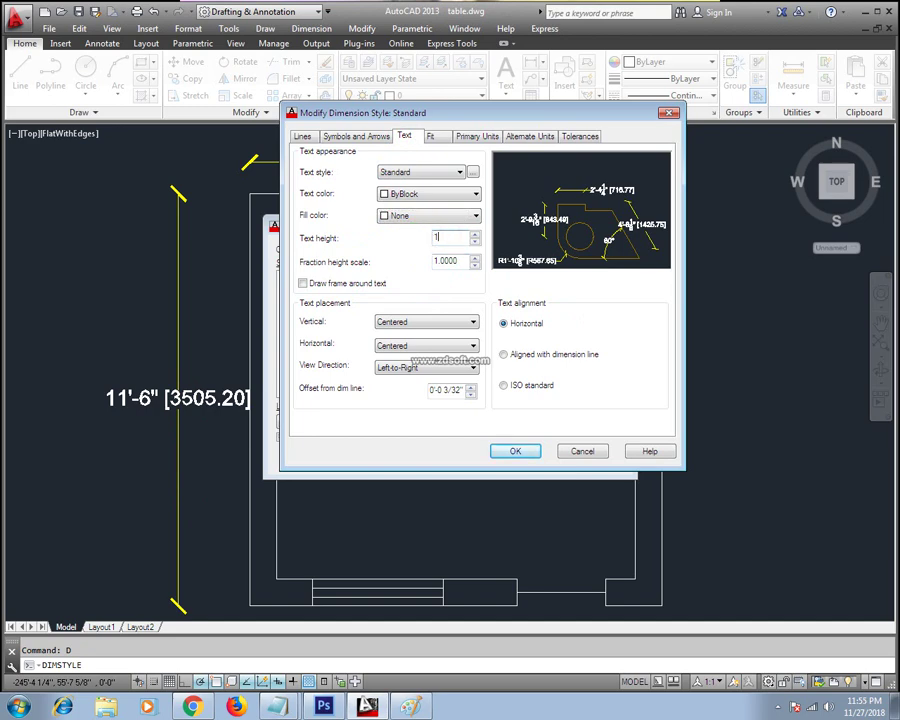
left_click(512, 451)
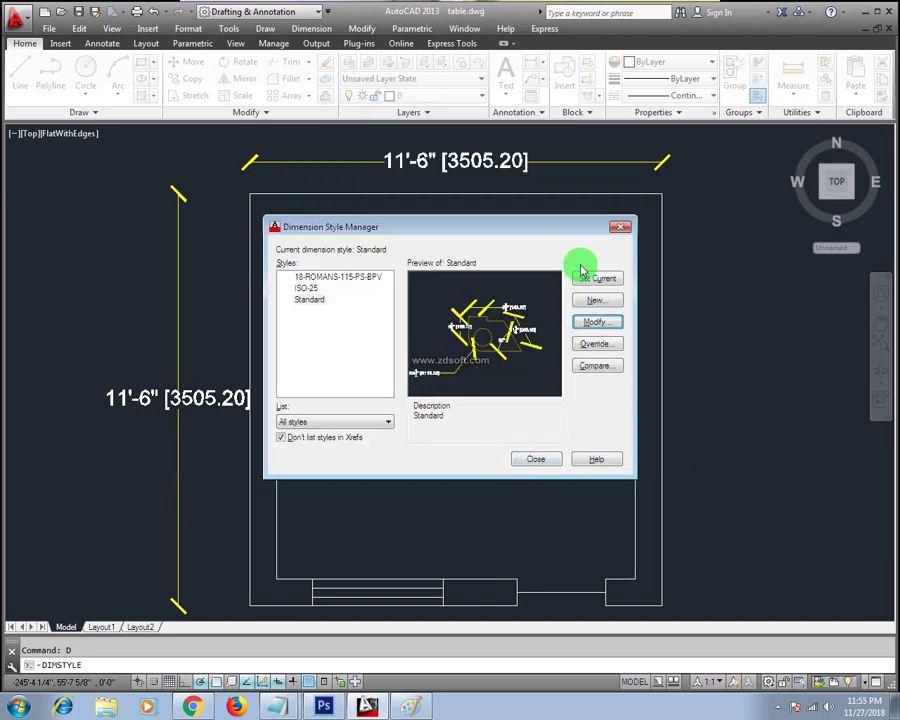
left_click(582, 277)
left_click(534, 458)
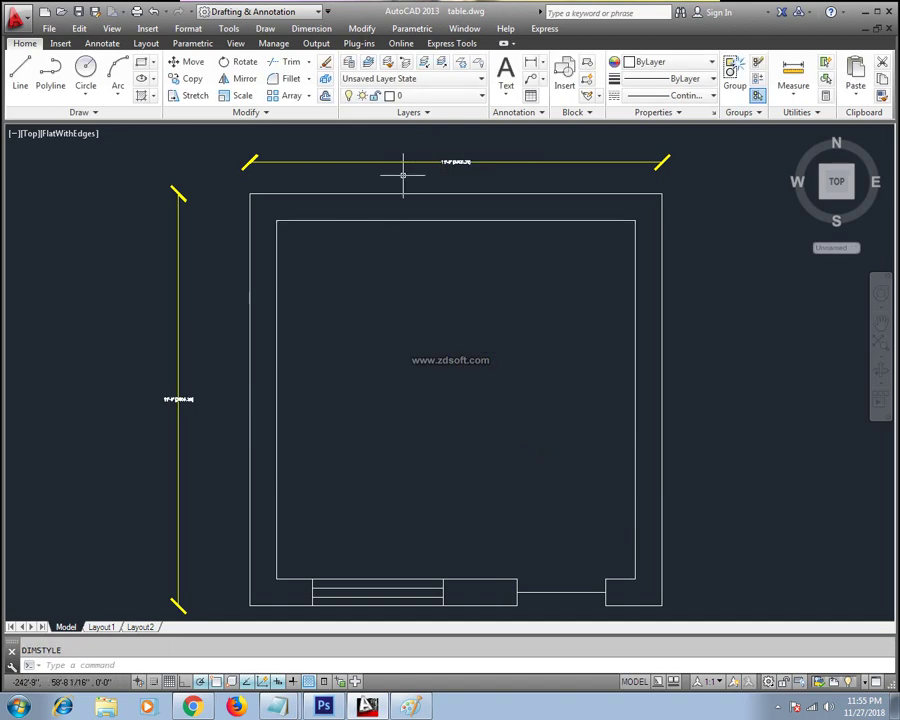
- Via D, change the Standard style's text height from 1" back to 5, then set current and close
scroll(506, 164, "up", 3)
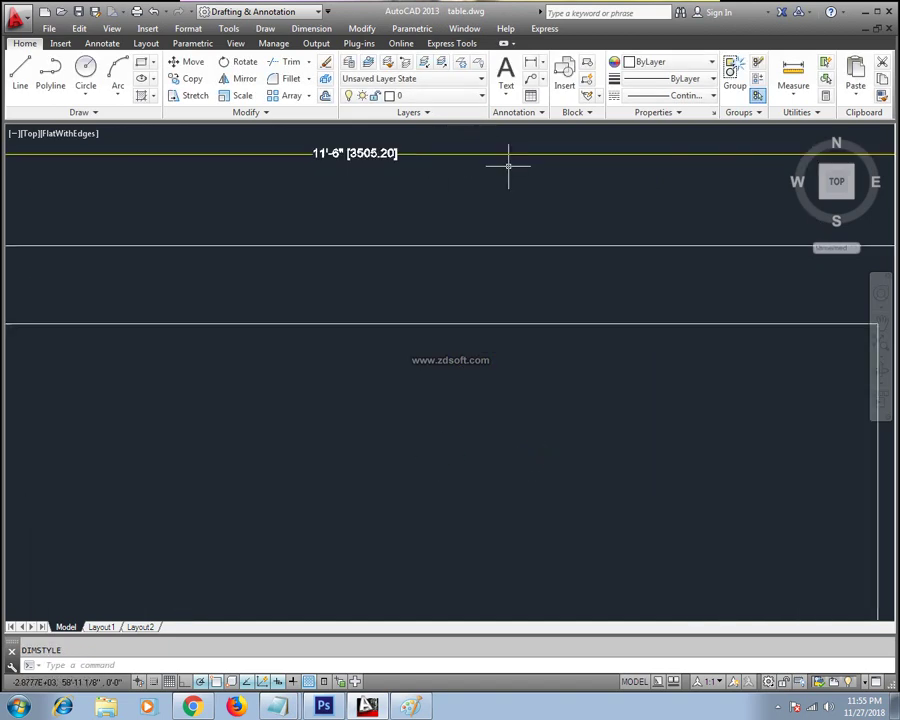
scroll(362, 170, "down", 3)
scroll(374, 232, "down", 2)
scroll(393, 252, "up", 2)
scroll(434, 220, "down", 1)
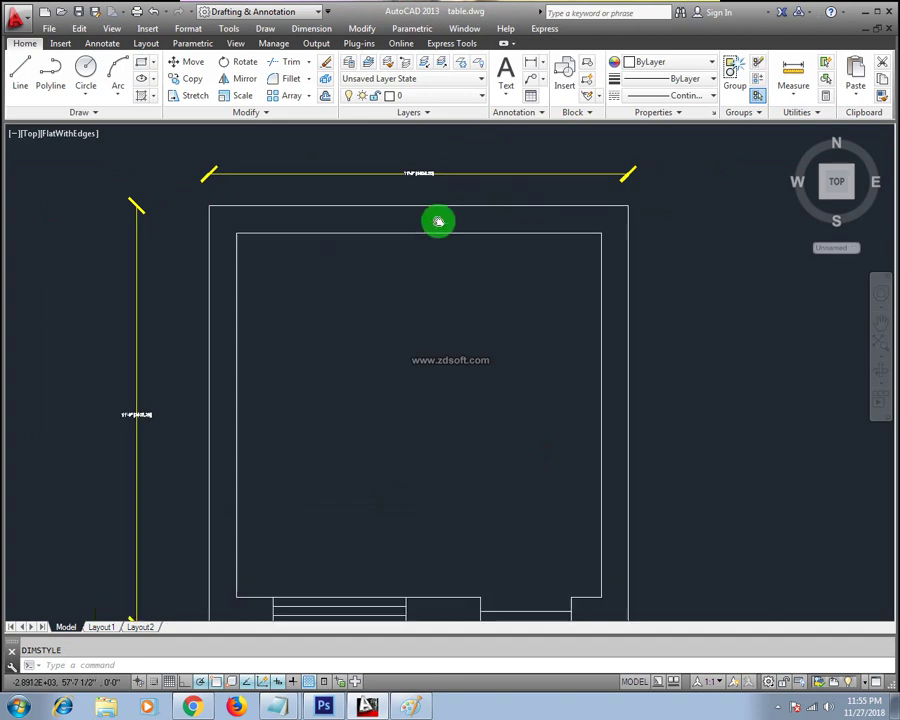
scroll(400, 250, "up", 1)
type("d")
key("Return")
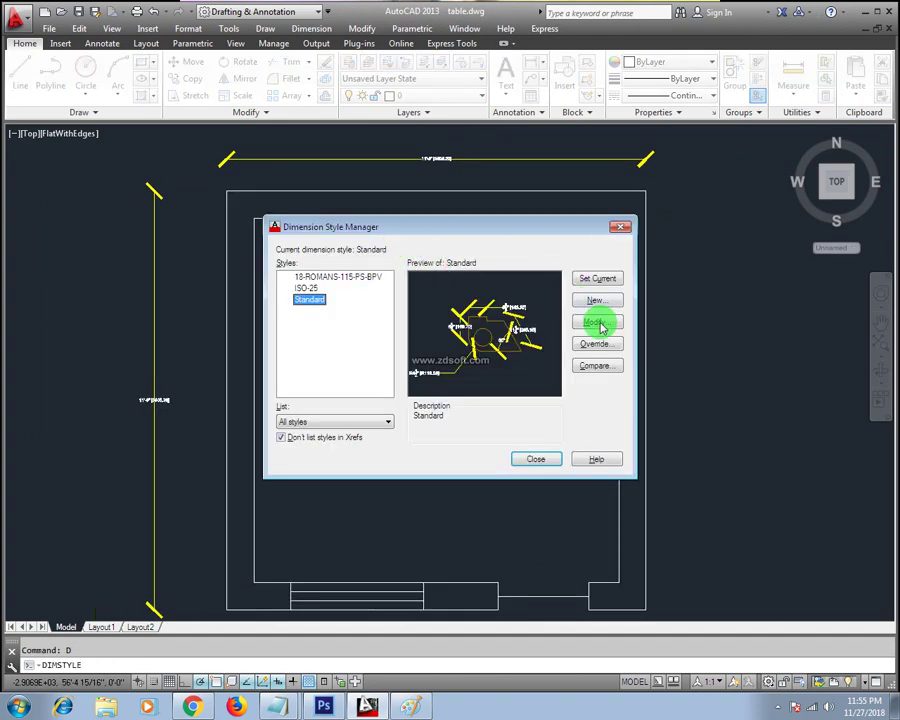
left_click(598, 320)
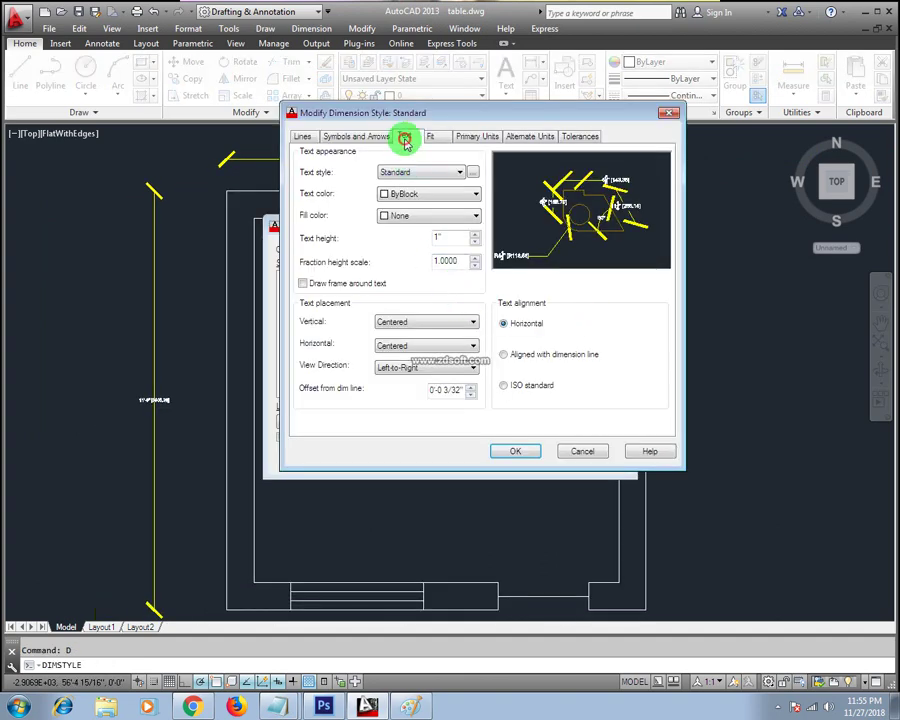
left_click_drag(450, 237, 405, 237)
type("5")
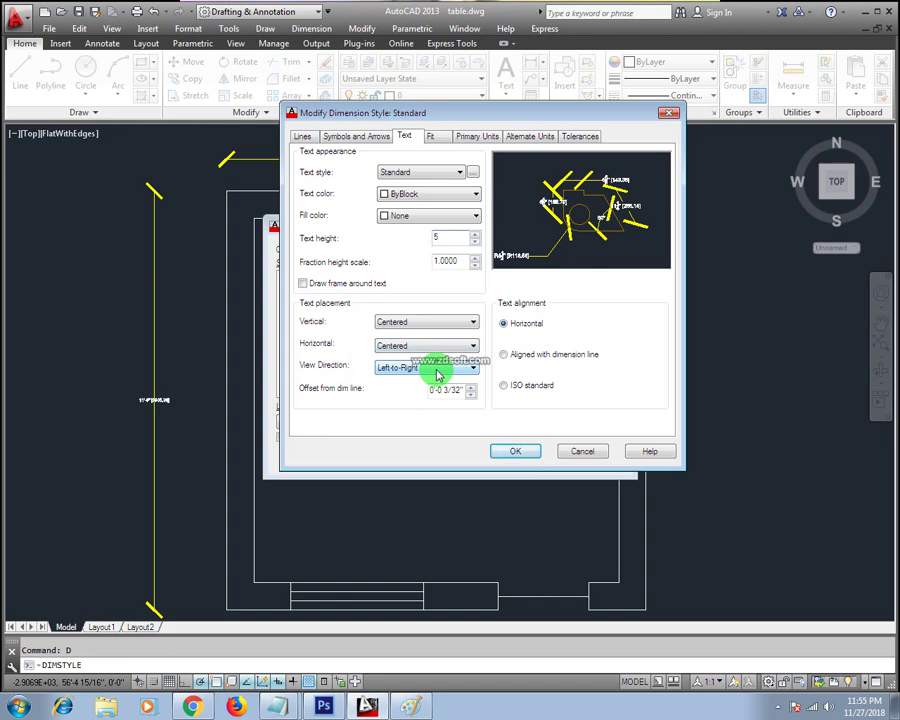
left_click(514, 452)
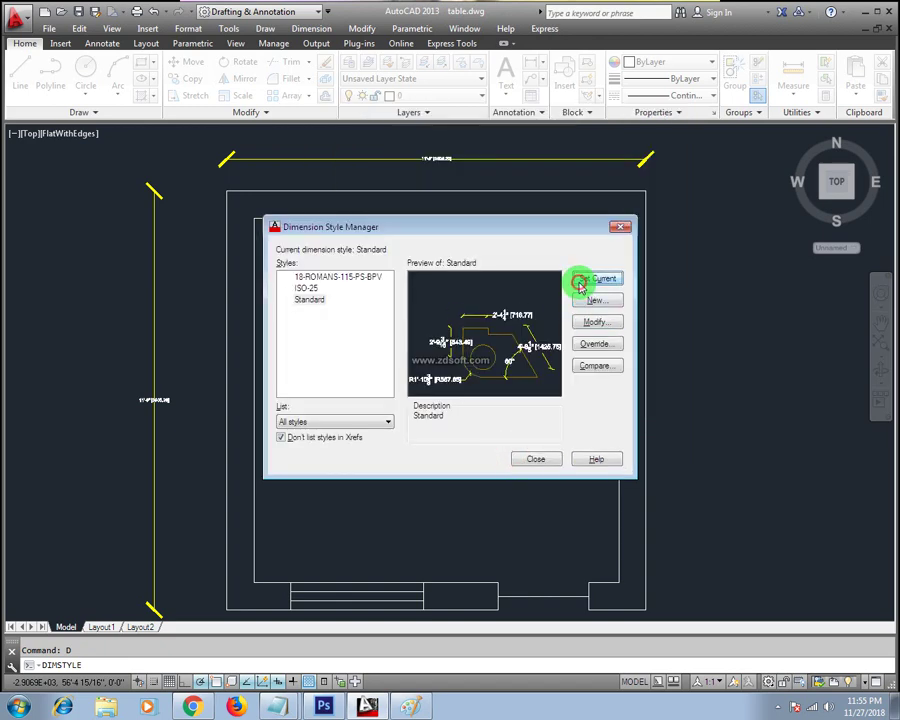
left_click(535, 457)
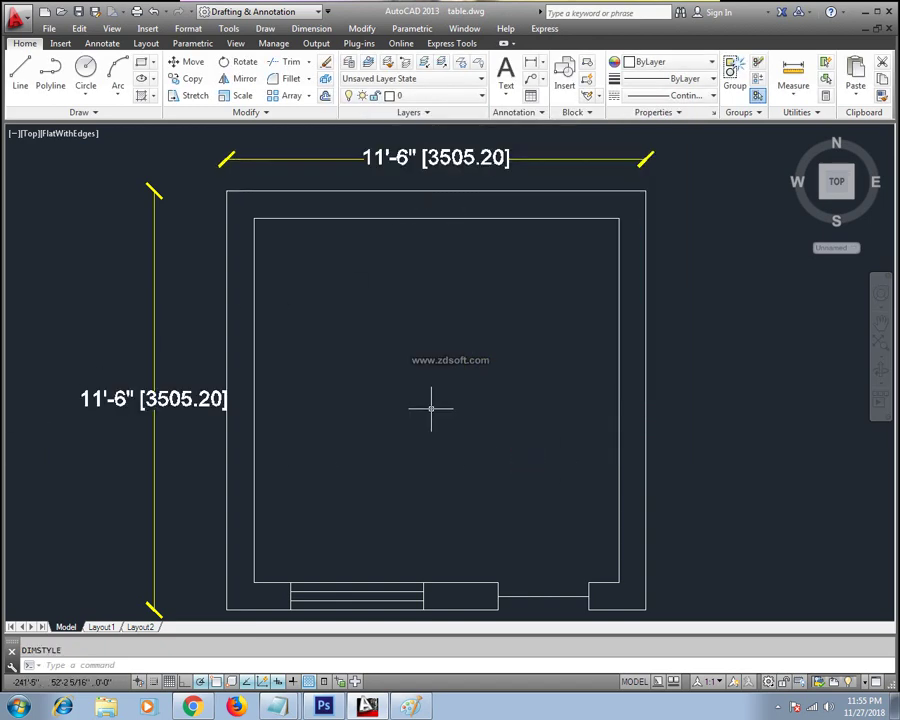
- Review the Standard style's Fit options and Primary Units, keeping Architectural format and 0'-0 1/16" precision
type("D")
key("Return")
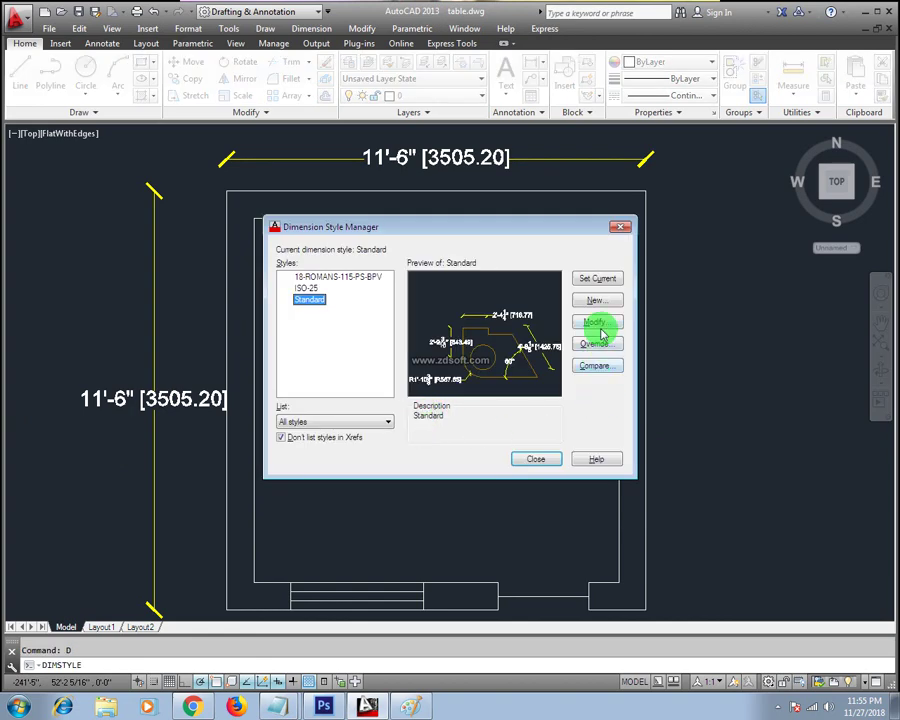
left_click(601, 333)
left_click(438, 137)
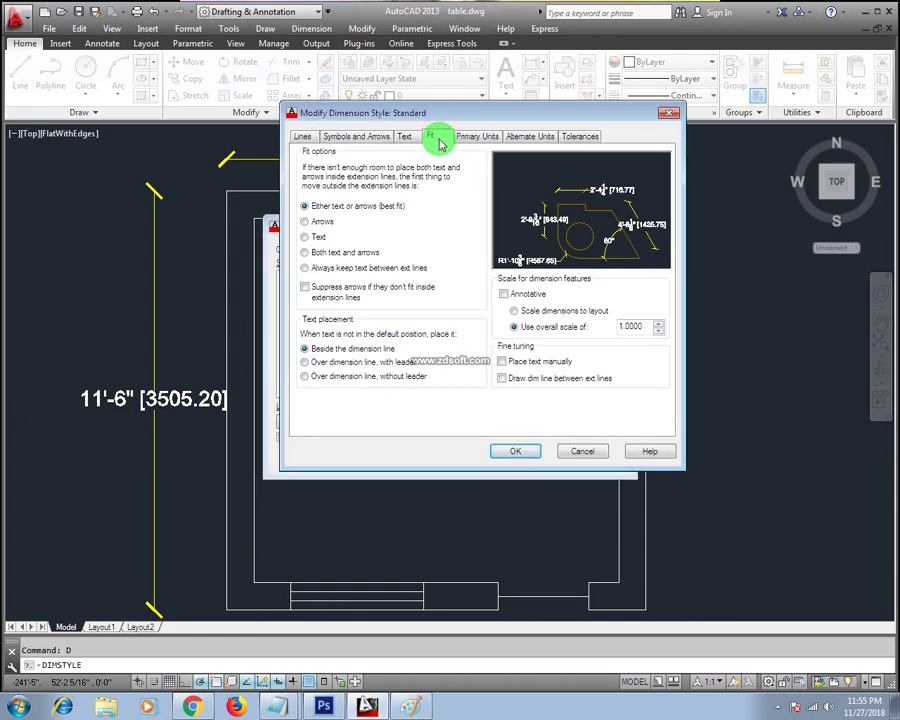
left_click(491, 140)
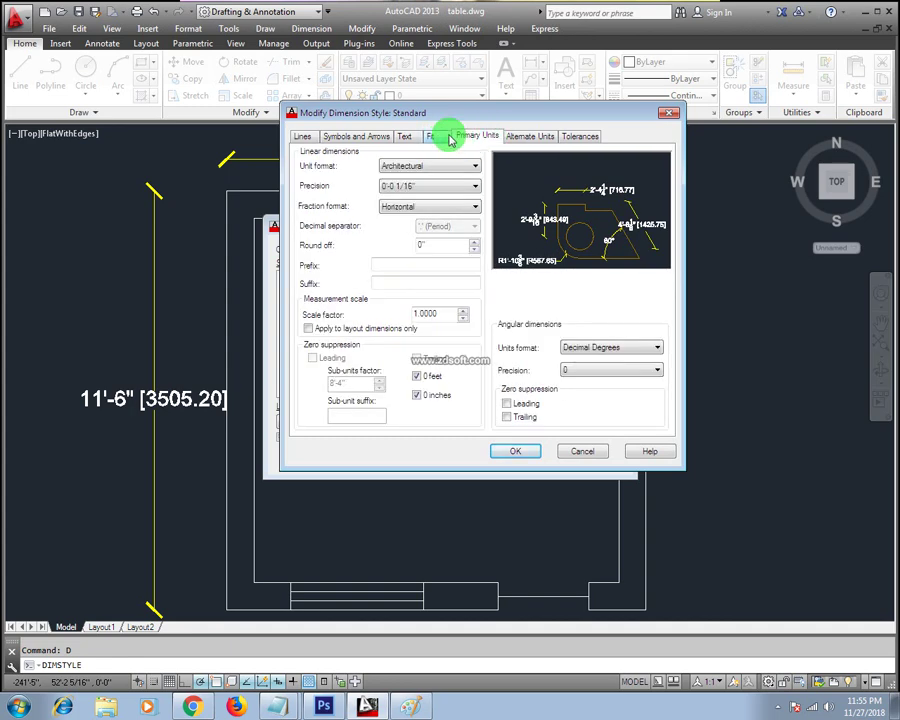
left_click(444, 135)
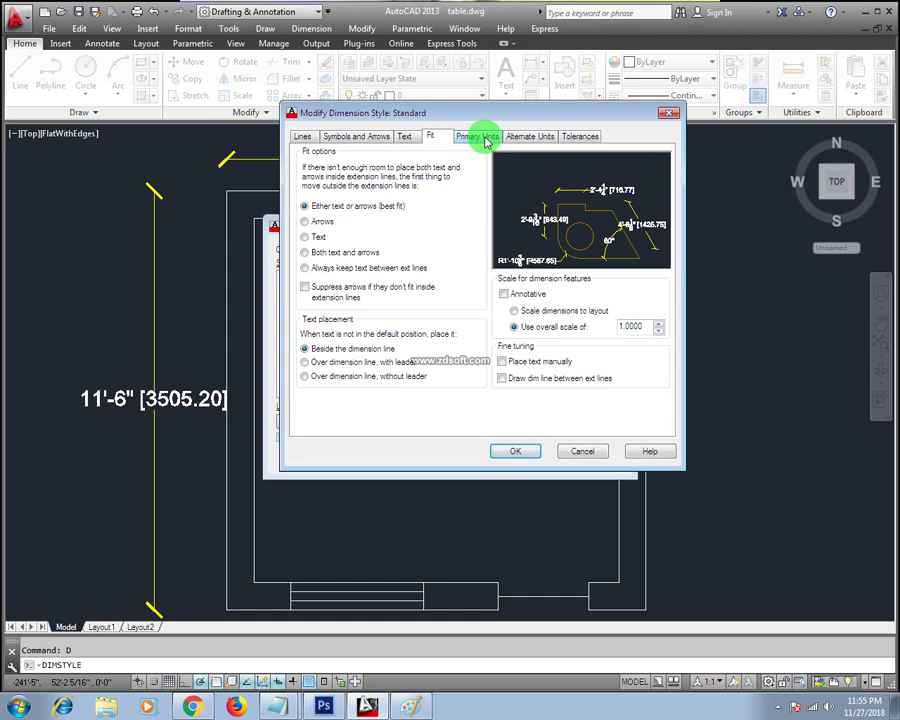
left_click(487, 140)
left_click(422, 167)
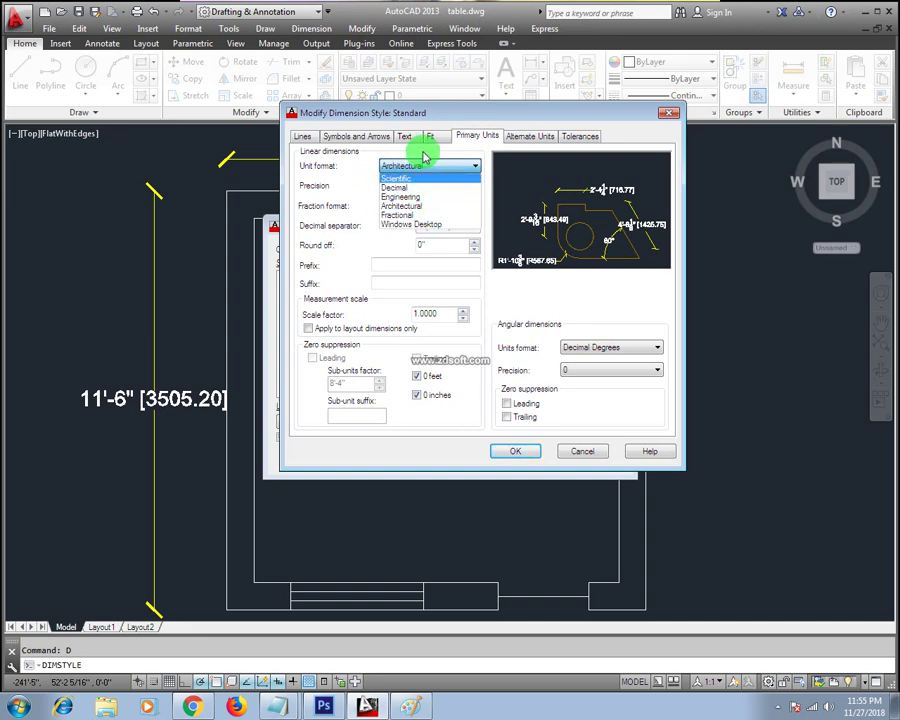
left_click(422, 152)
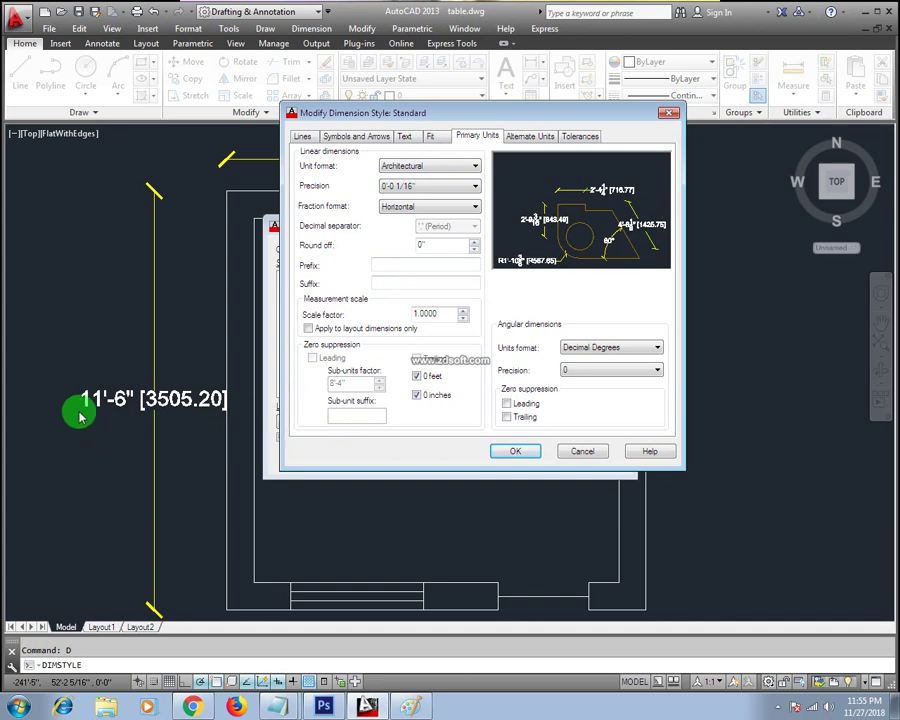
left_click(457, 190)
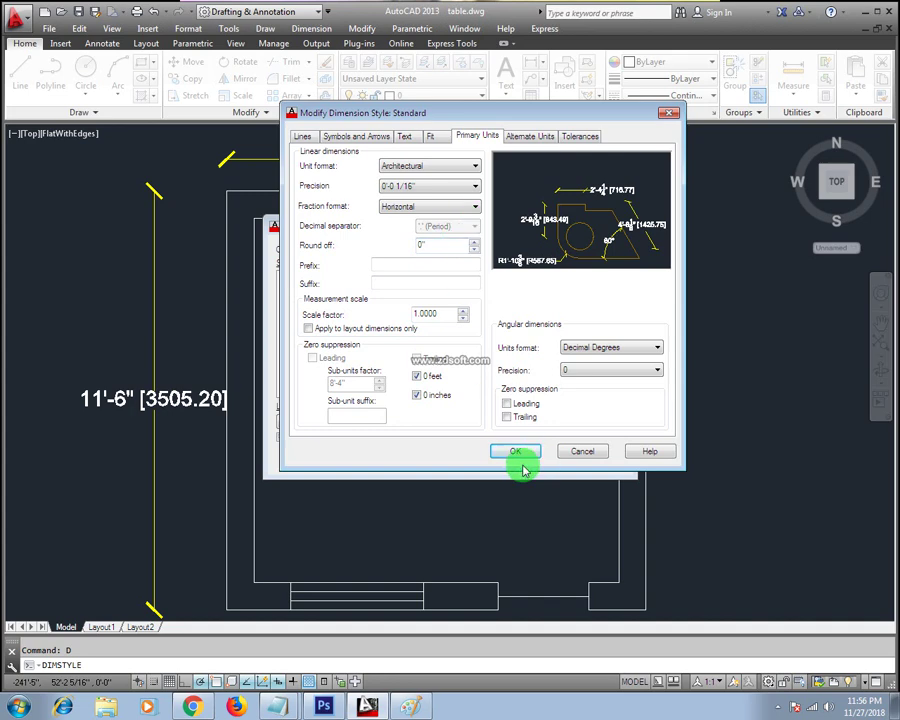
- Browse the Alternate Units, Tolerances, Lines, Symbols and Arrows, Fit and Text tabs of the Standard style
left_click(525, 137)
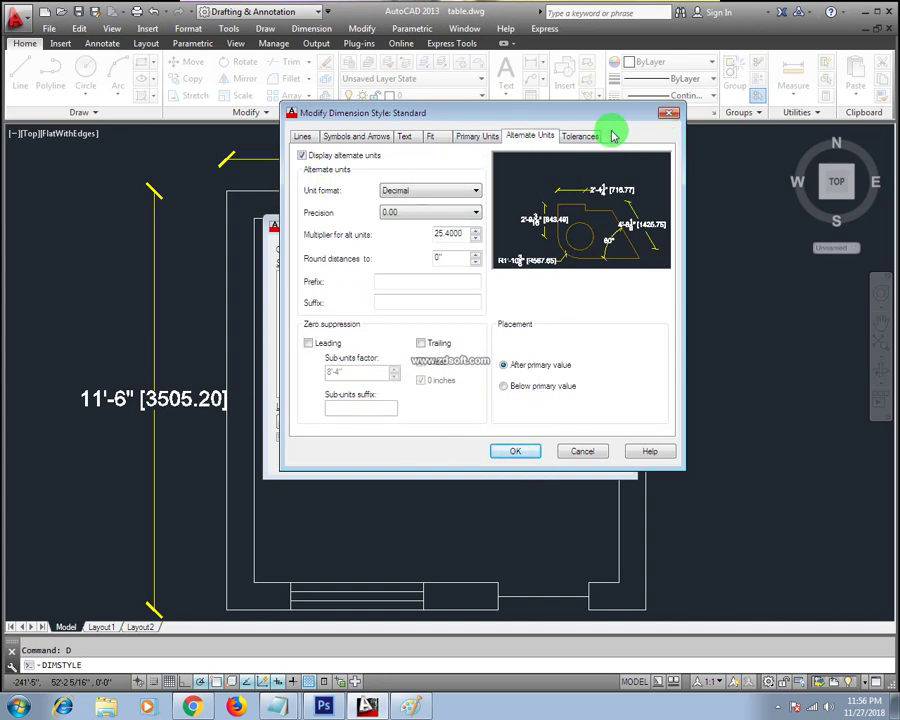
left_click(595, 134)
left_click(527, 136)
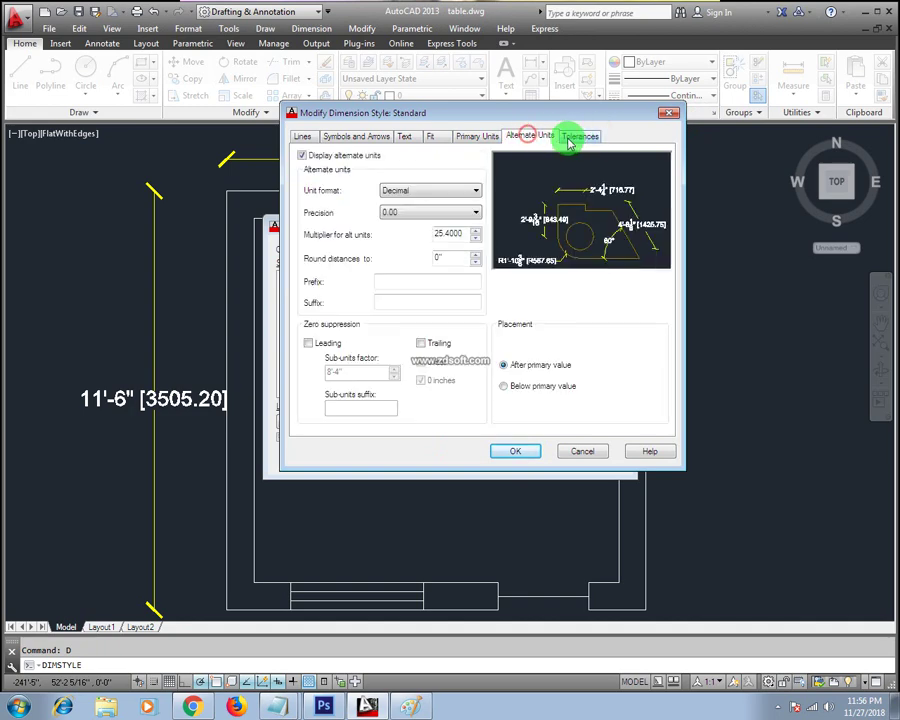
left_click(577, 141)
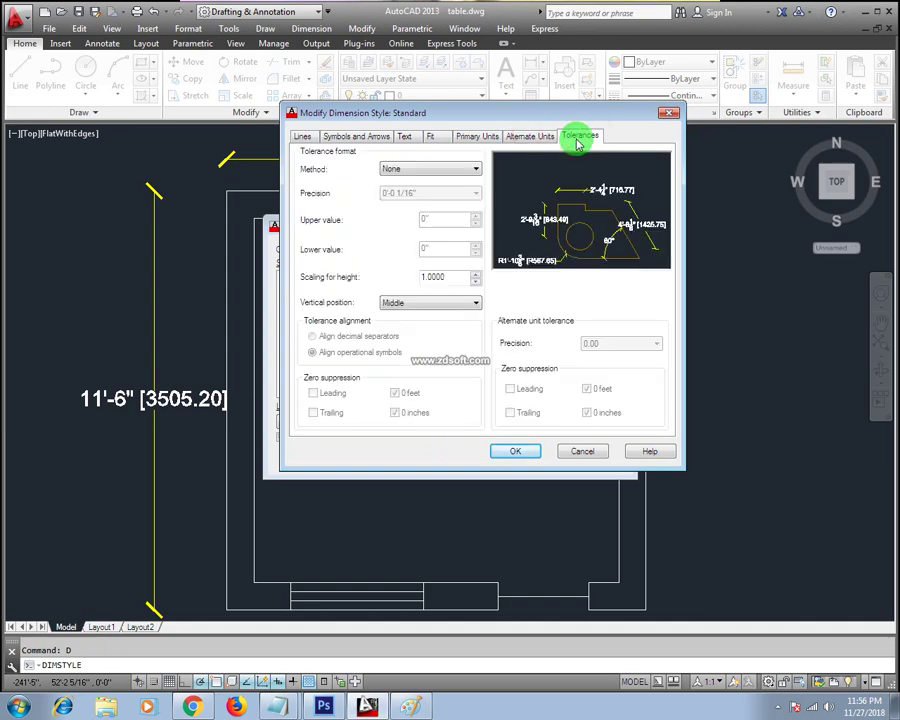
left_click(522, 135)
left_click(462, 136)
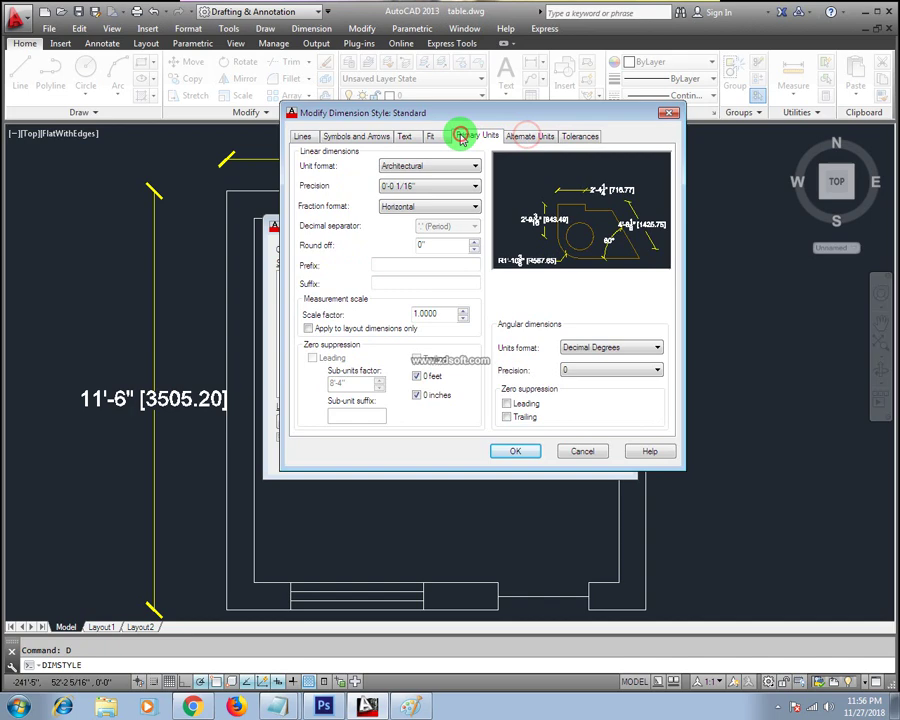
left_click(300, 141)
left_click(356, 136)
left_click(430, 136)
left_click(400, 137)
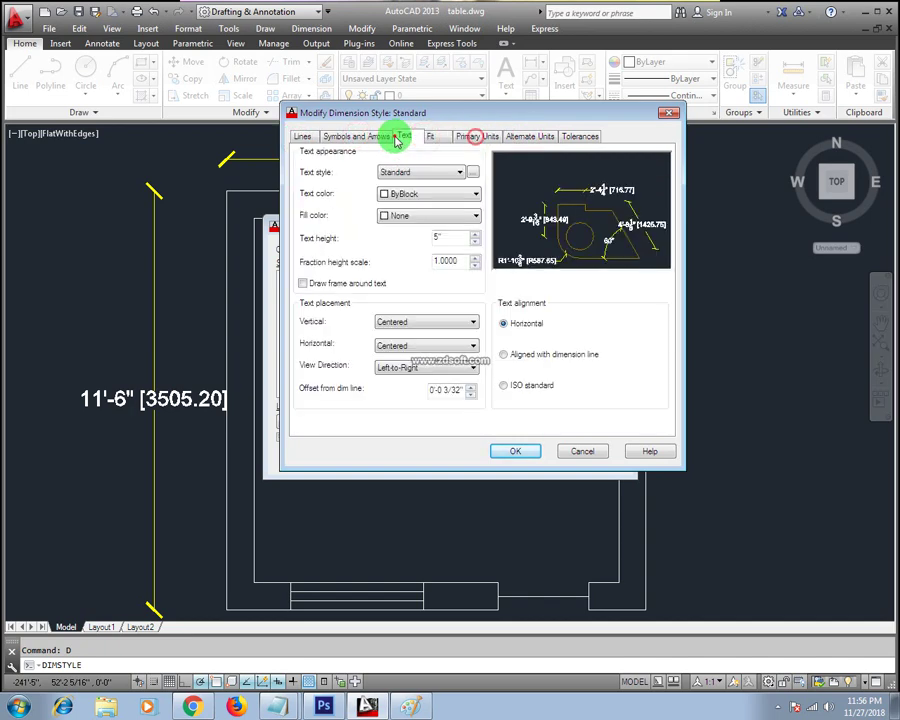
left_click(303, 138)
left_click(476, 138)
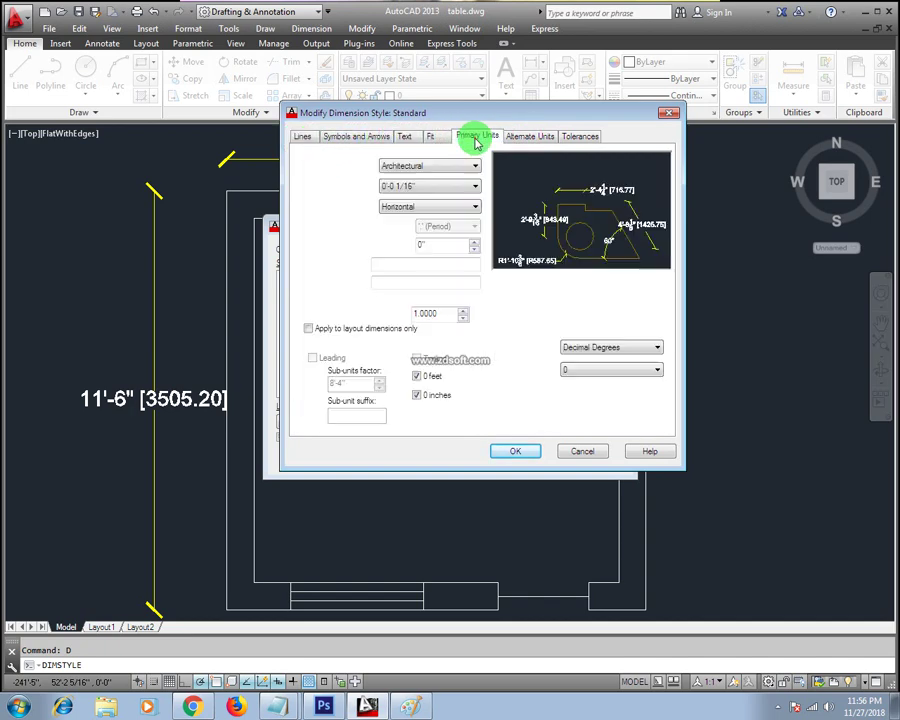
left_click(408, 138)
left_click(370, 139)
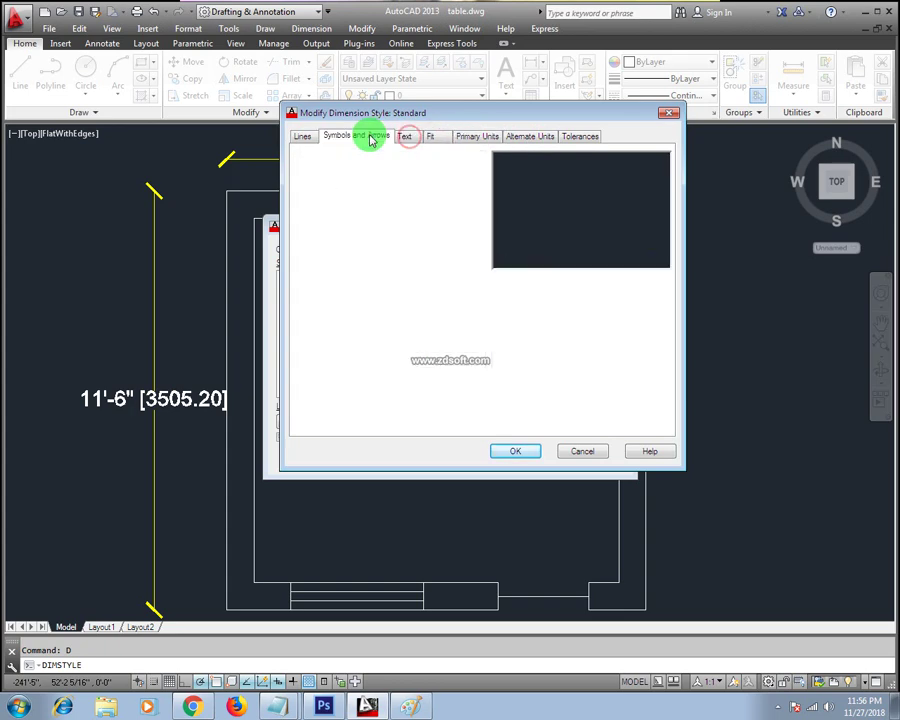
left_click(301, 136)
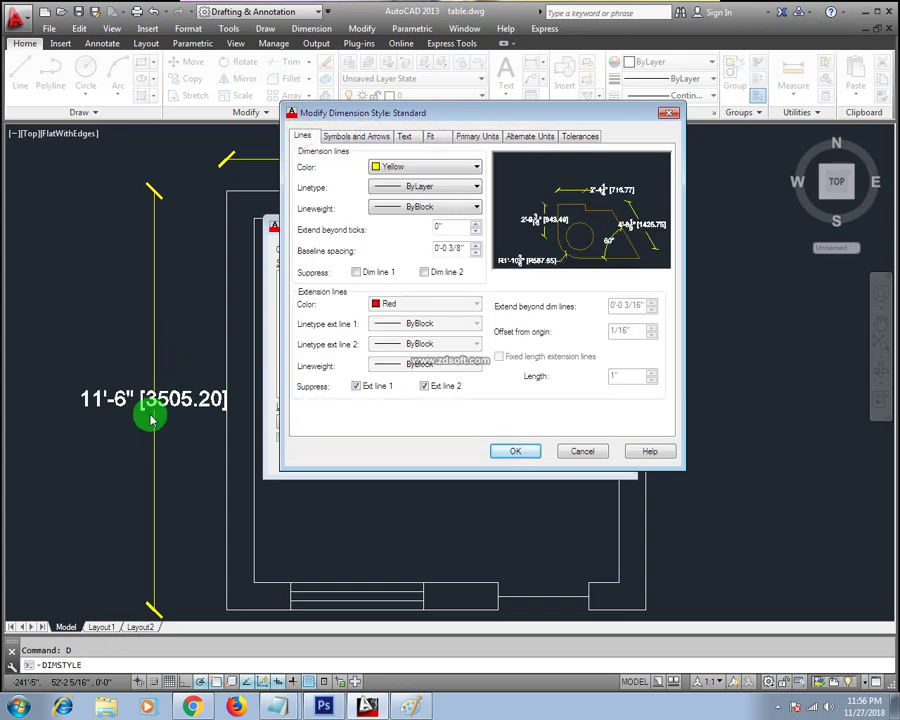
left_click(352, 136)
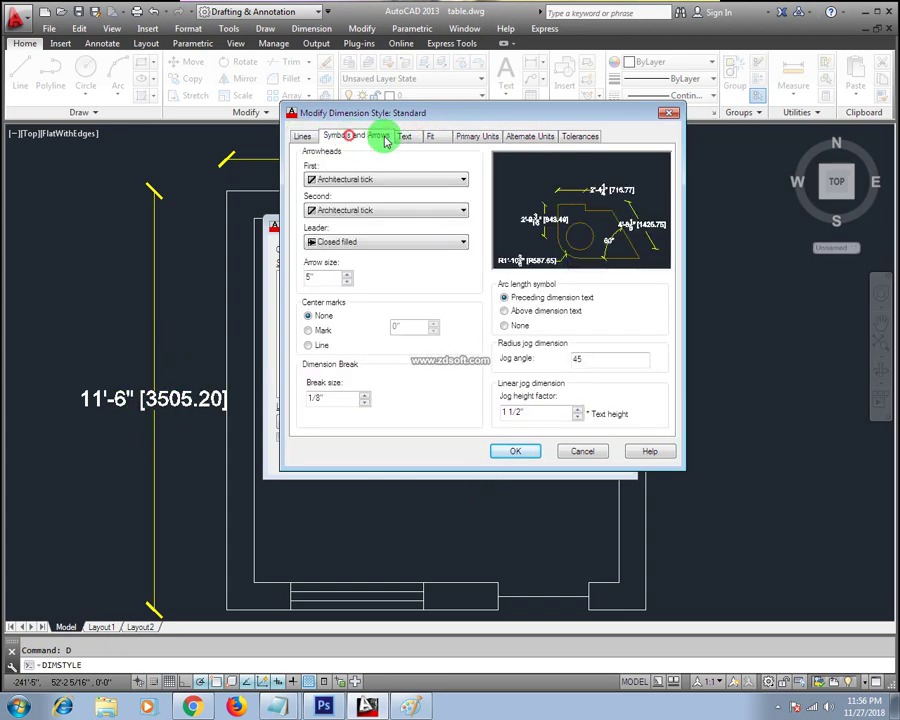
left_click(428, 136)
left_click(350, 136)
left_click(303, 136)
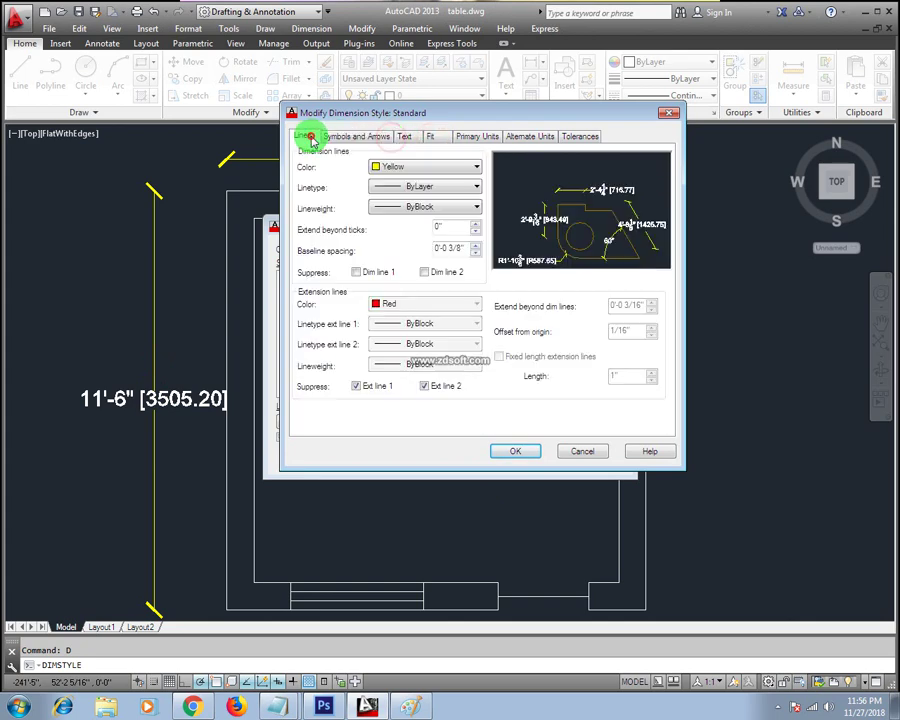
- Confirm the Standard style, set it current, close the manager, and return to the Lecture 5.1 image in Paint
left_click(515, 452)
left_click(601, 277)
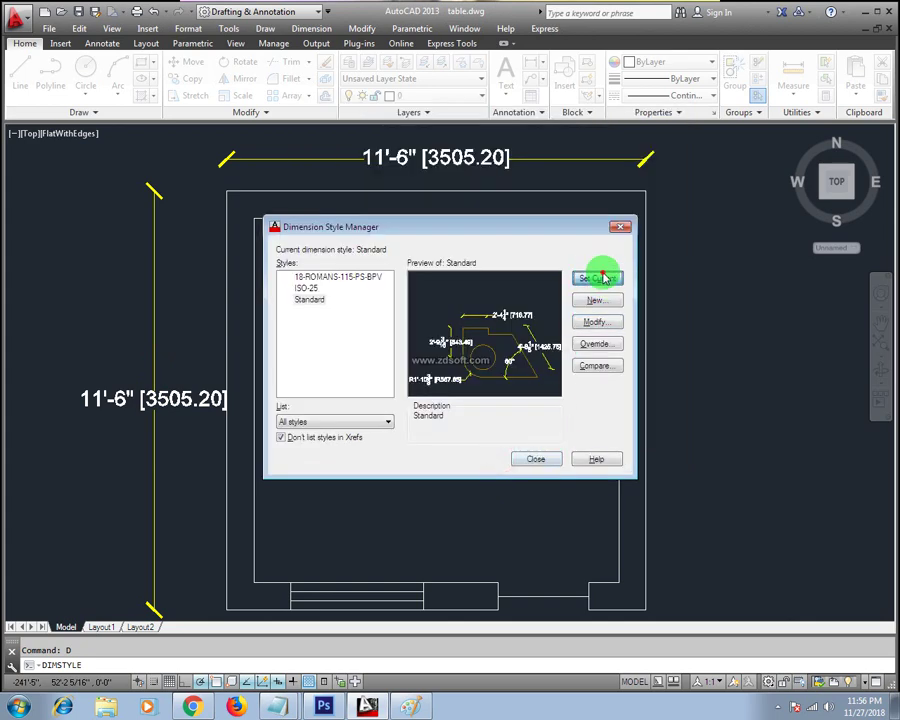
left_click(522, 462)
middle_click_drag(417, 306, 395, 332)
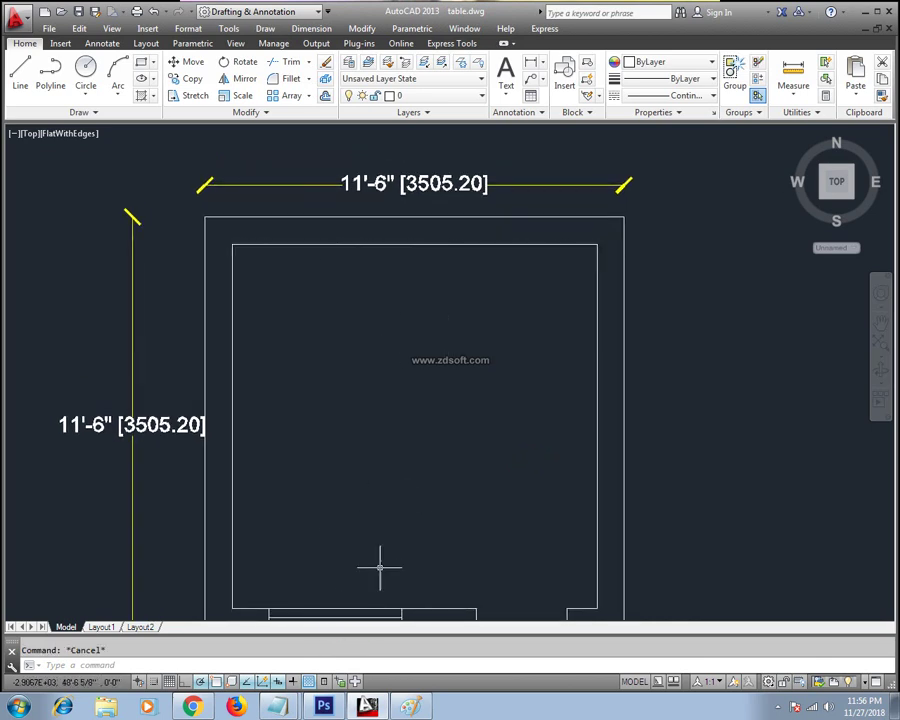
left_click(411, 707)
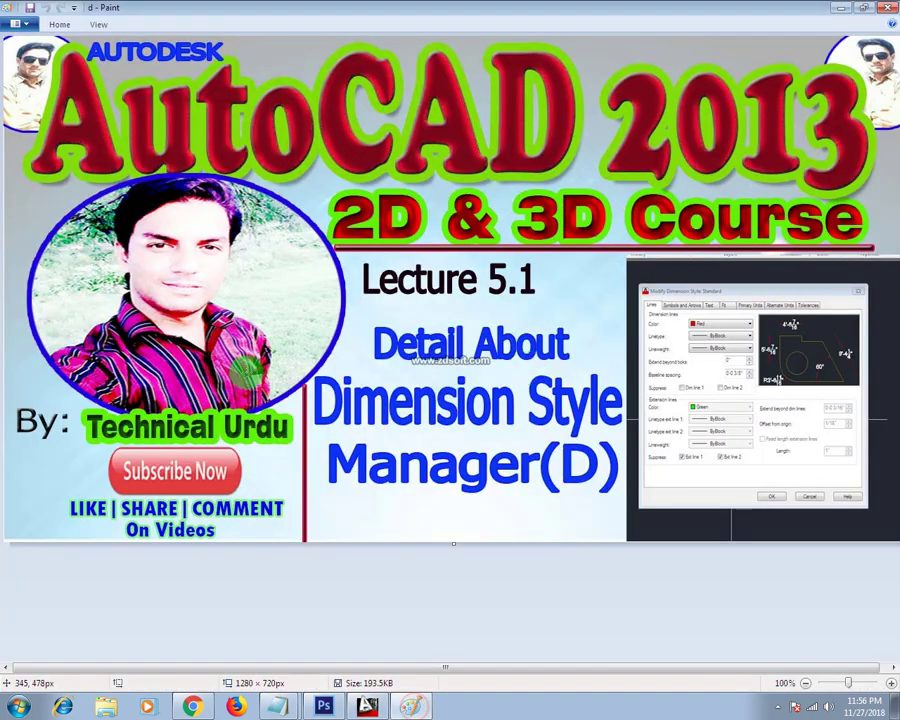